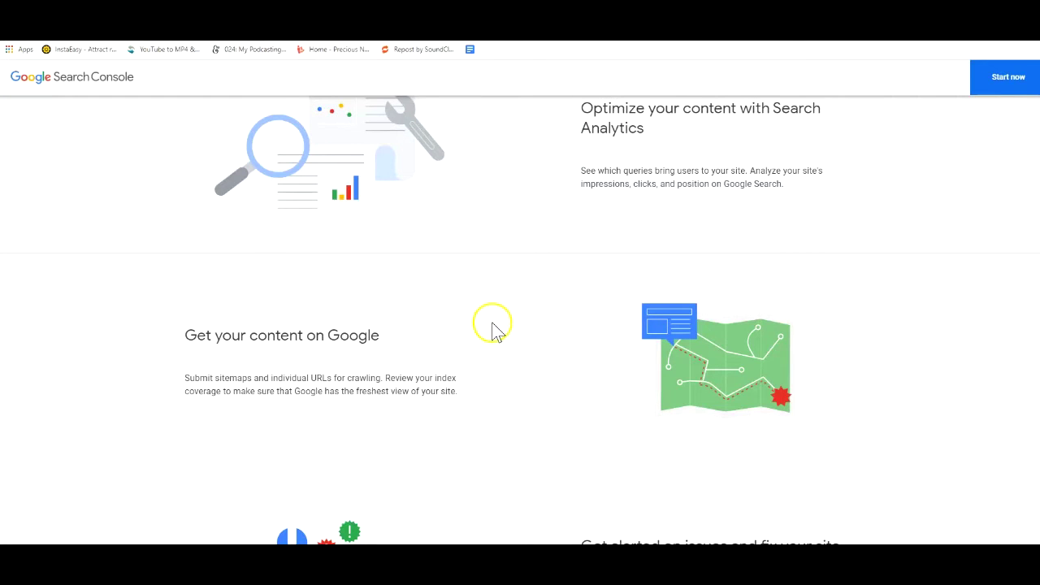
Read through the Search Console landing page's feature sections, from search analytics down to the training videos.
scroll(498, 338, down, 2)
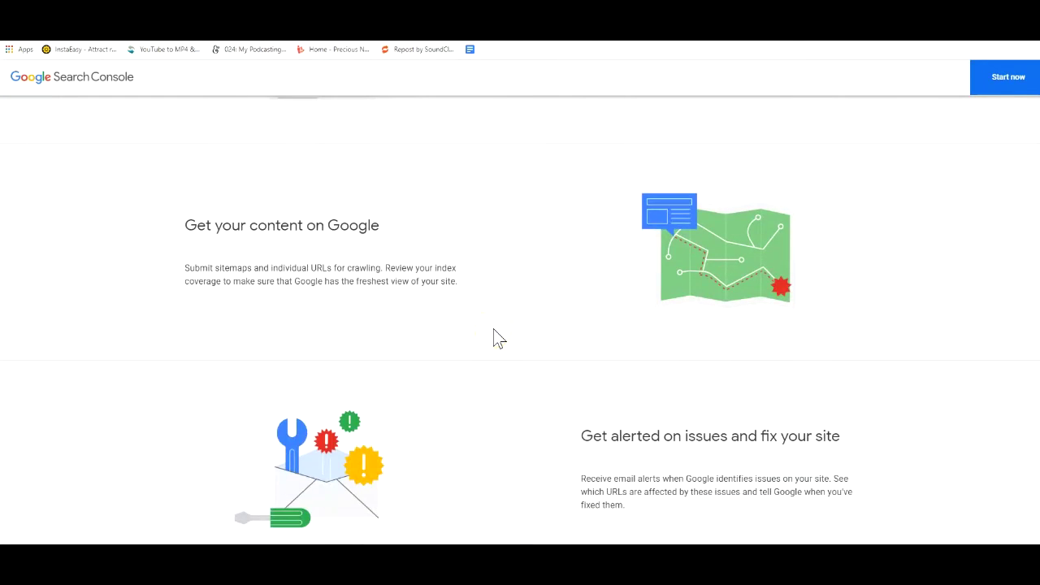
scroll(497, 337, down, 2)
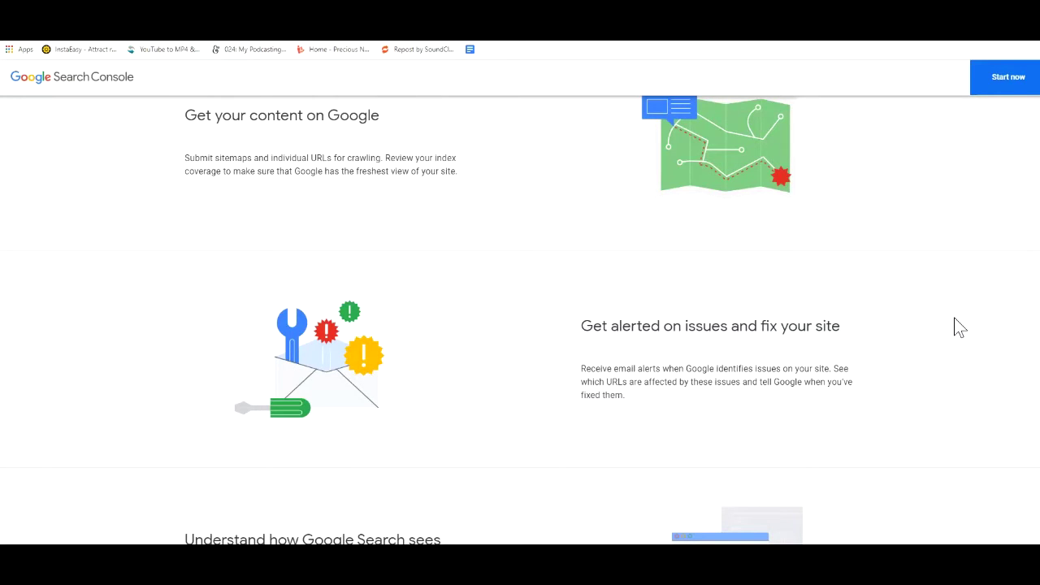
scroll(956, 327, down, 2)
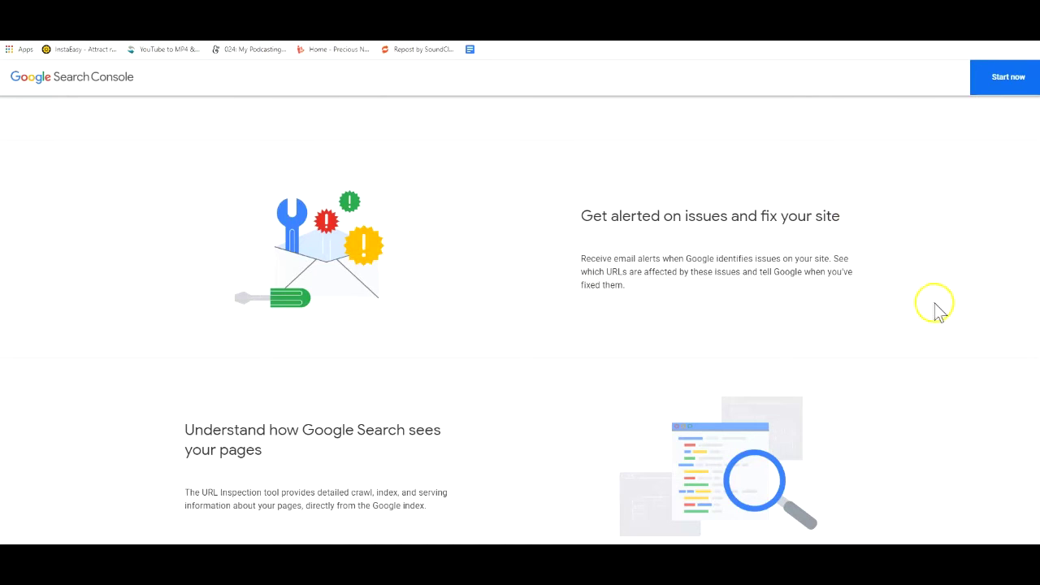
scroll(940, 313, down, 2)
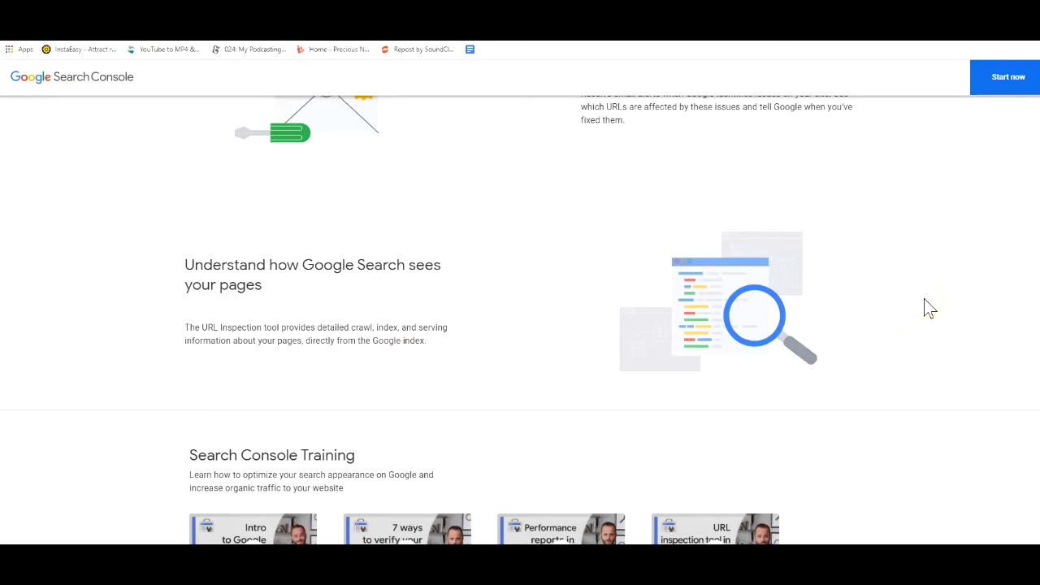
scroll(645, 284, up, 1)
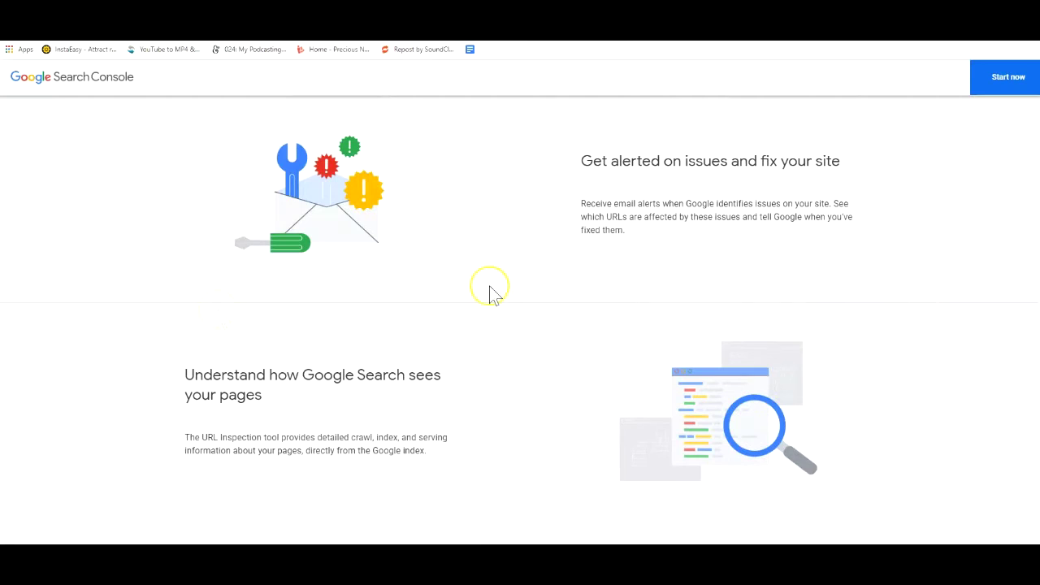
scroll(522, 332, up, 2)
scroll(523, 332, down, 3)
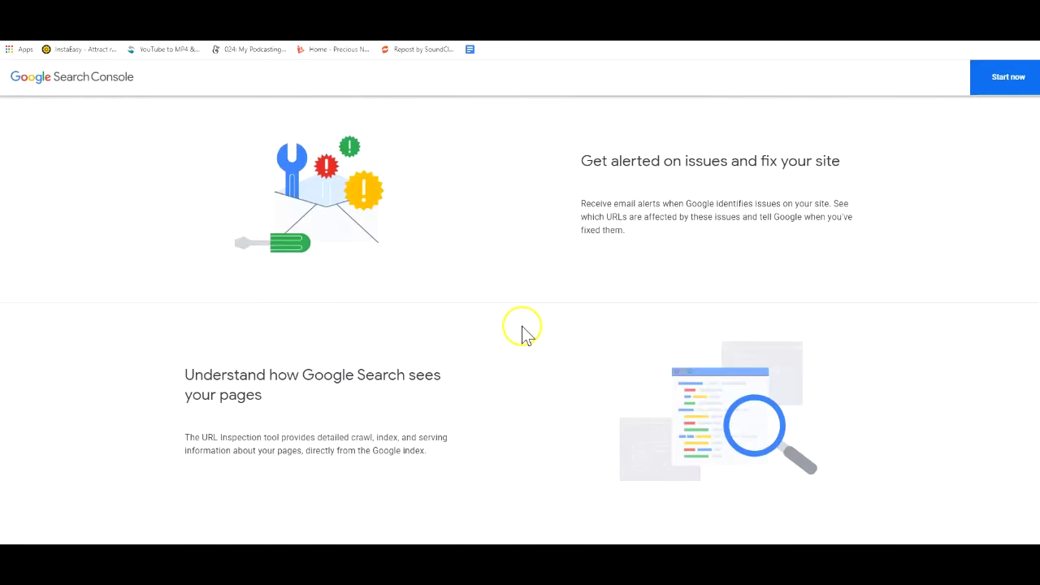
scroll(901, 366, down, 1)
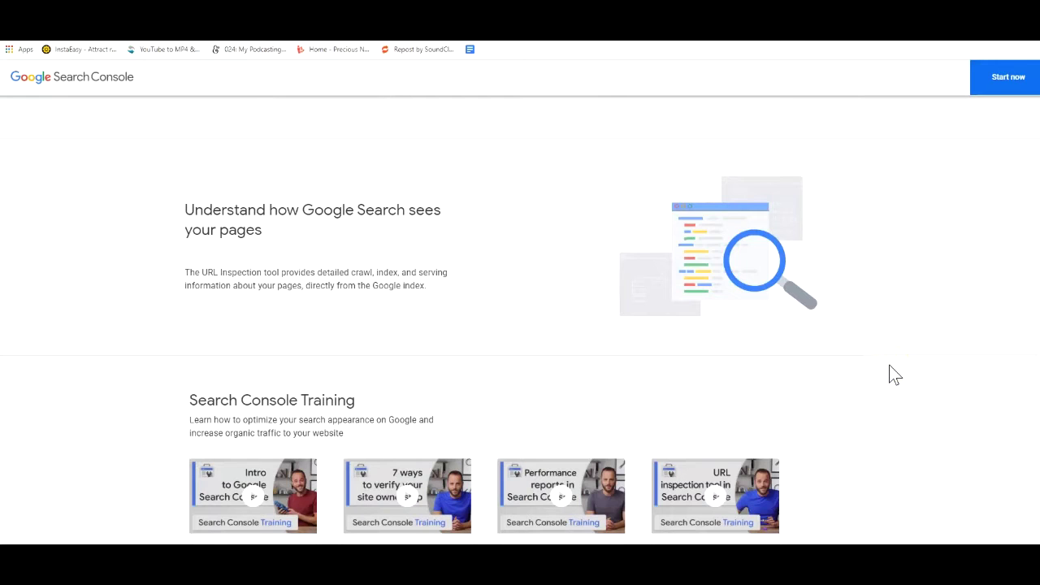
scroll(894, 374, down, 2)
click(853, 346)
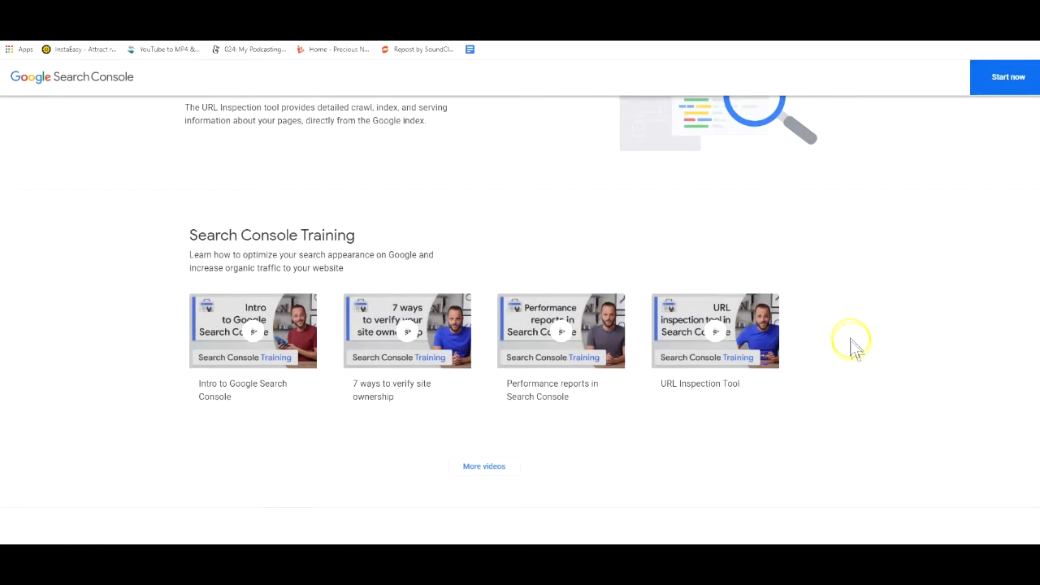
scroll(729, 398, down, 1)
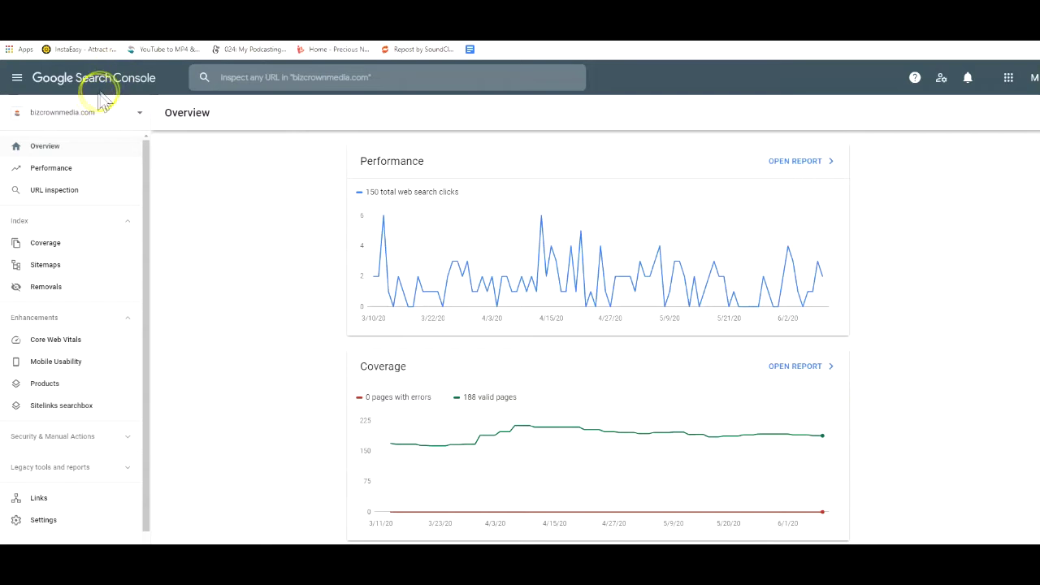
Examine the Performance, Coverage and Enhancements summaries in the bizcrownmedia.com property overview.
scroll(241, 236, down, 2)
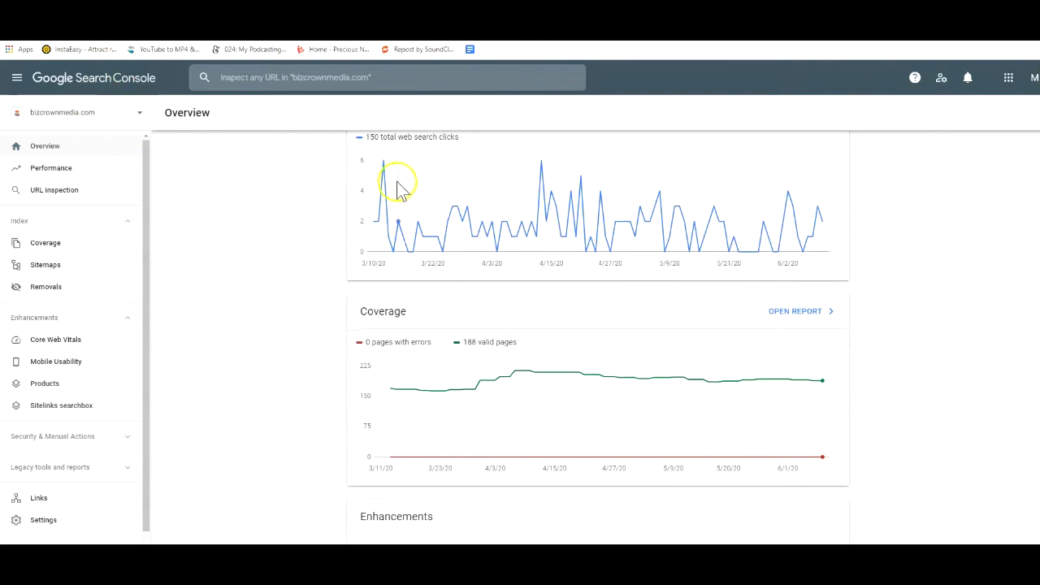
scroll(464, 267, up, 1)
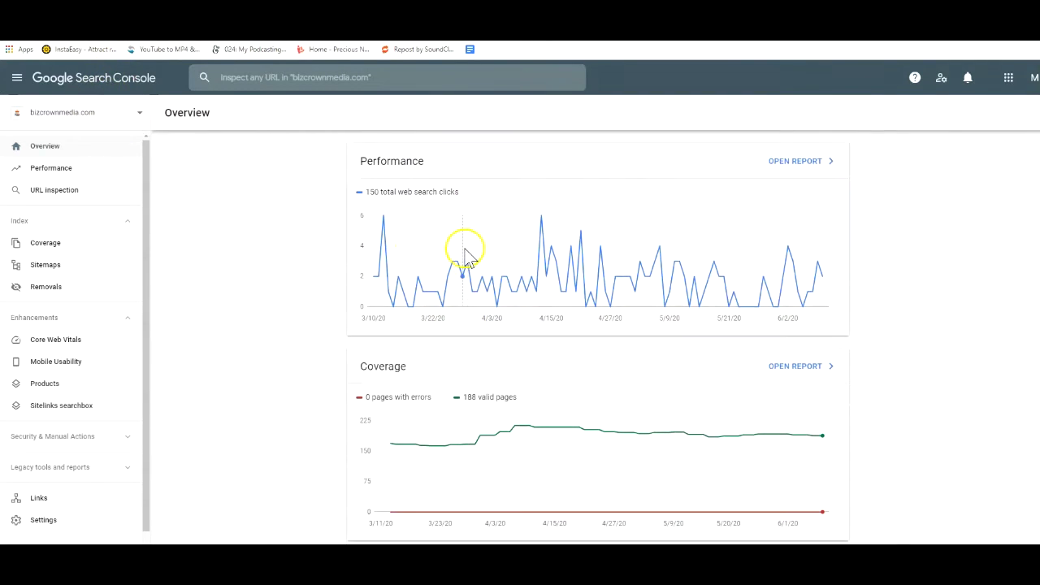
click(46, 149)
scroll(477, 267, down, 3)
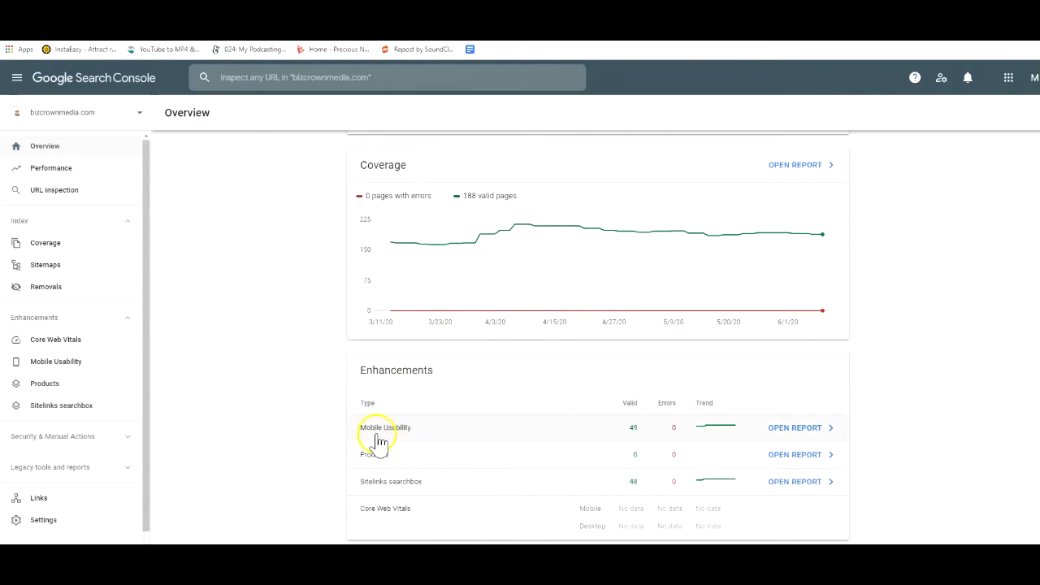
scroll(390, 414, up, 3)
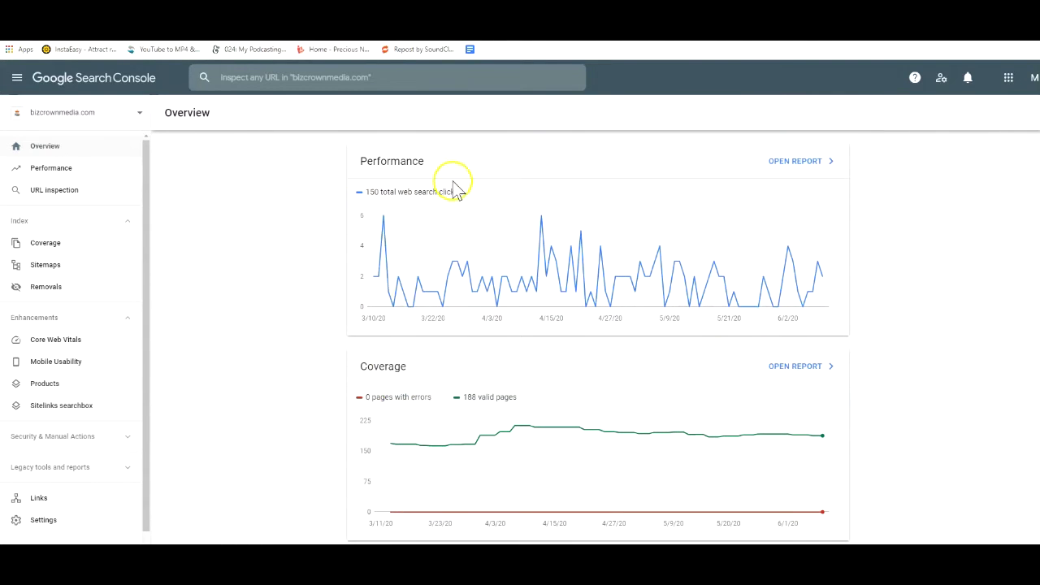
scroll(488, 410, down, 2)
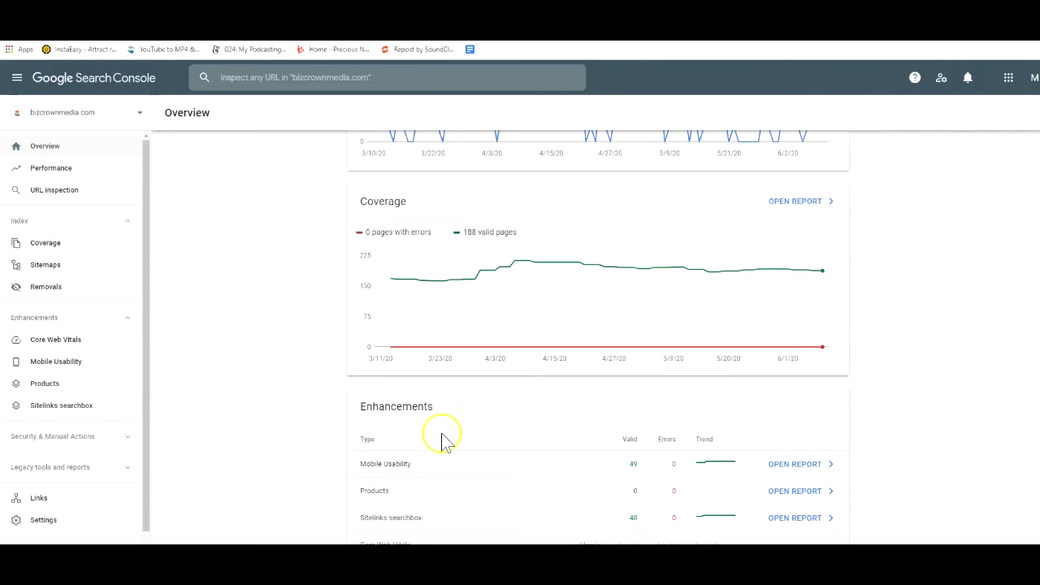
scroll(569, 436, down, 1)
scroll(569, 437, up, 3)
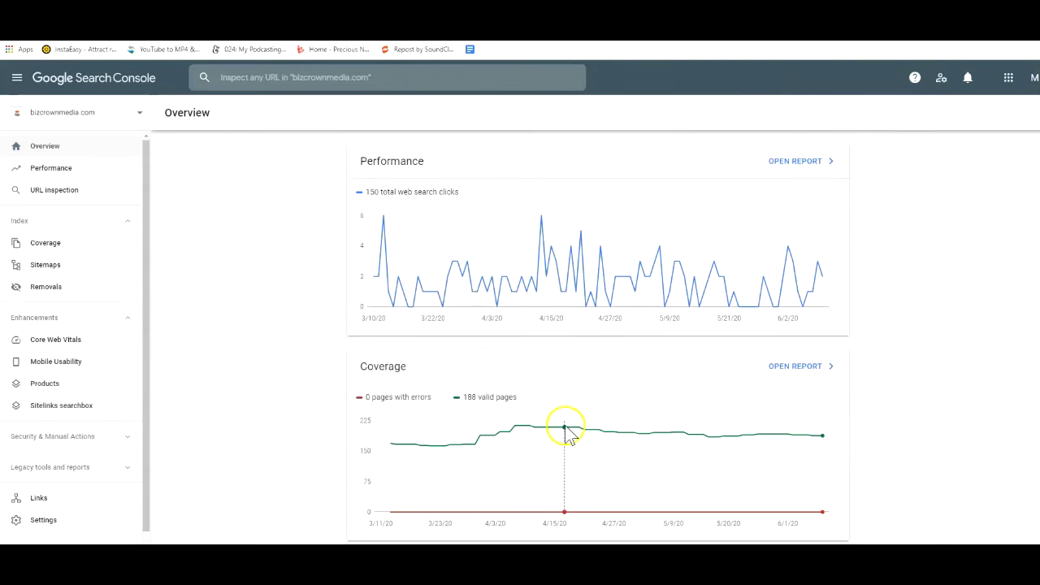
Open the full Performance report and read the definitions of total clicks, total impressions, average CTR and average position.
click(796, 167)
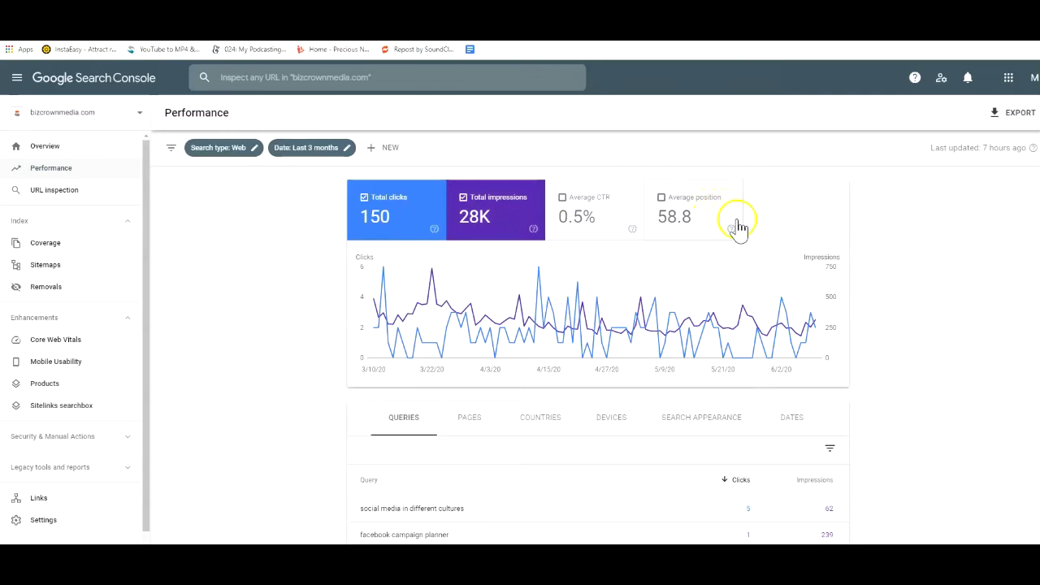
mouse_move(434, 231)
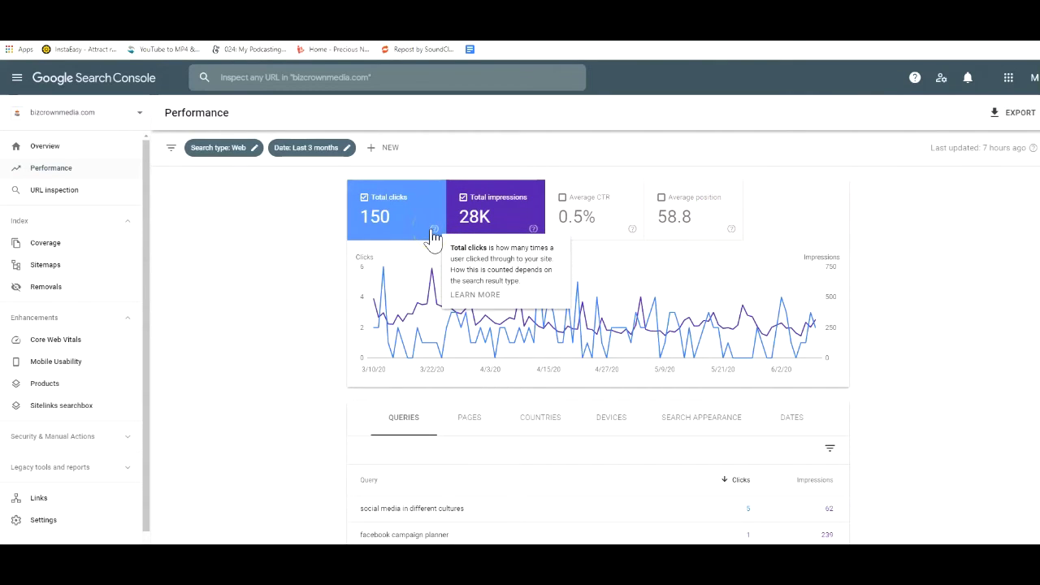
mouse_move(534, 231)
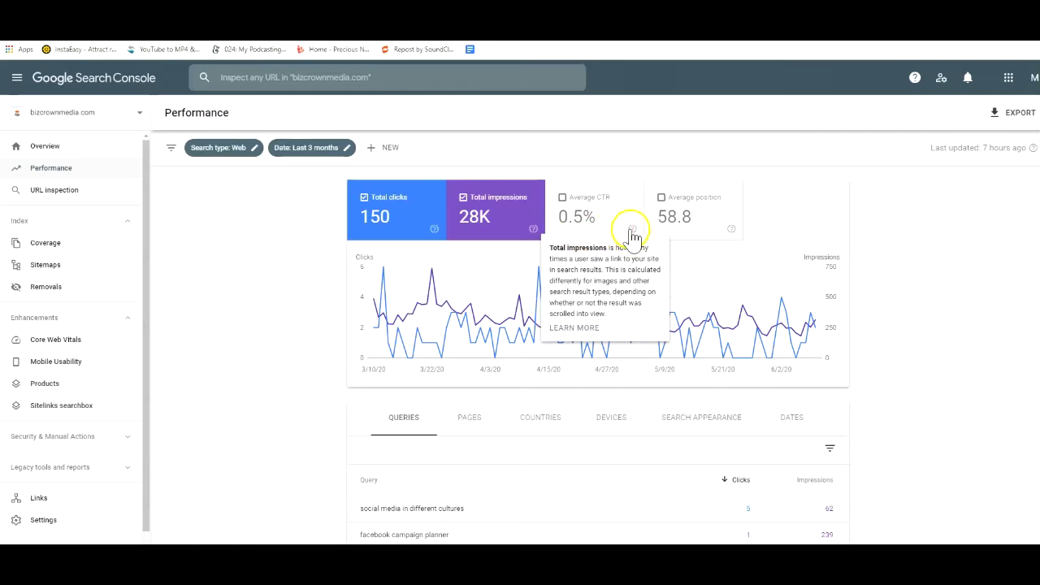
mouse_move(633, 231)
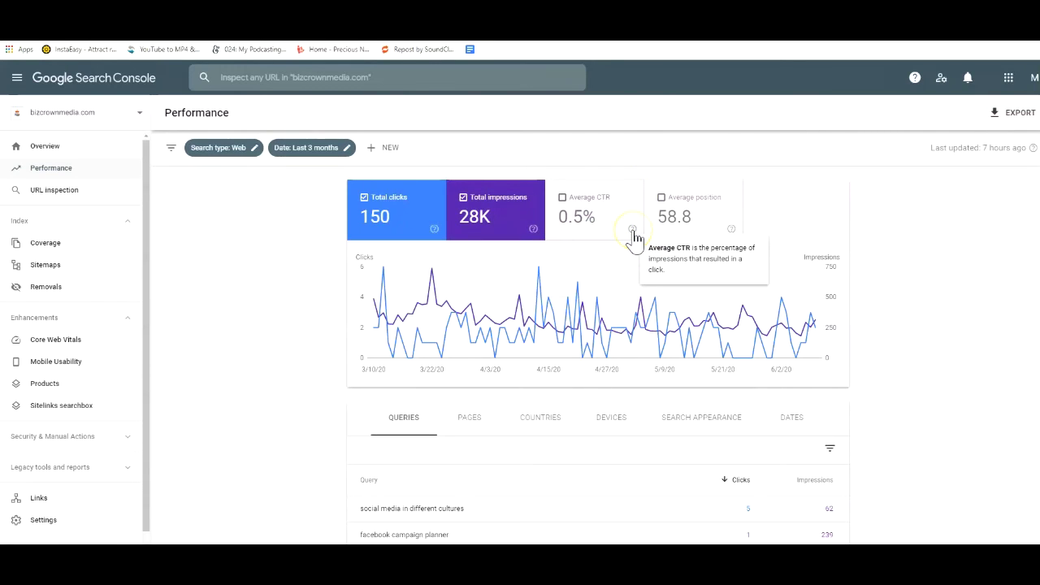
mouse_move(731, 231)
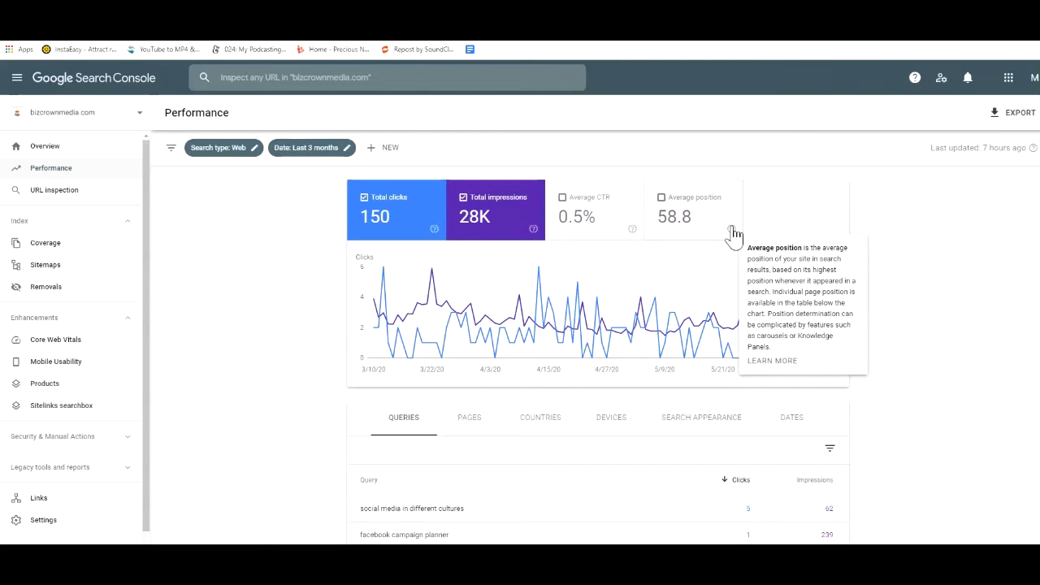
scroll(270, 341, down, 1)
scroll(270, 342, up, 1)
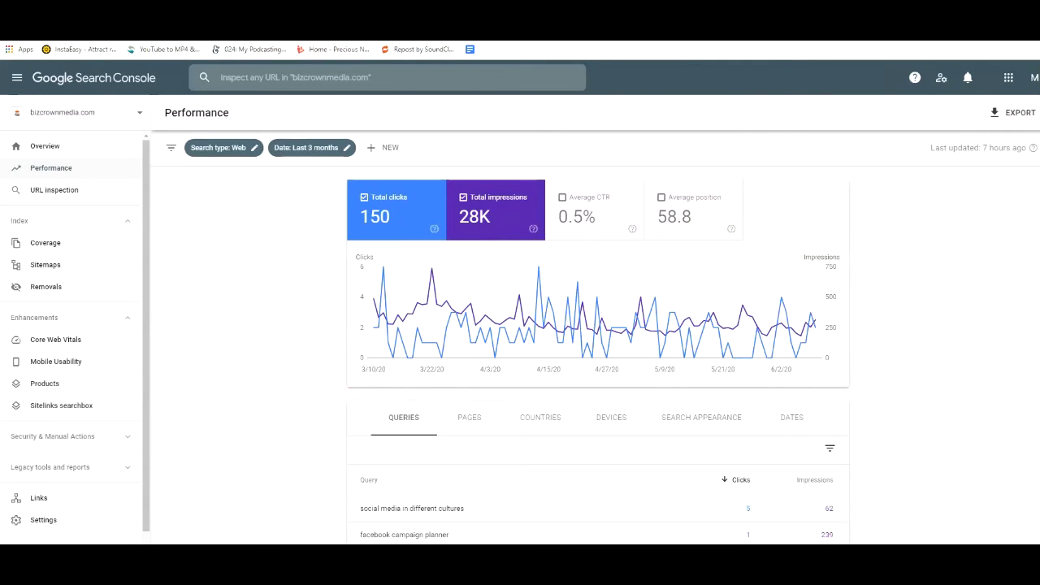
Review the search queries in the Performance report, sorting them by impressions from highest to lowest.
scroll(390, 476, down, 2)
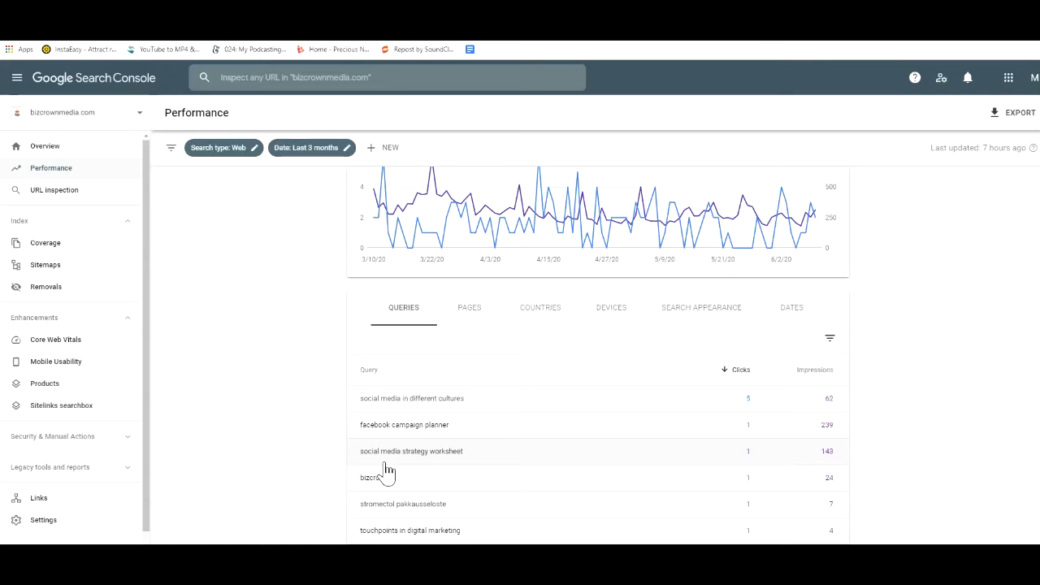
scroll(387, 472, down, 2)
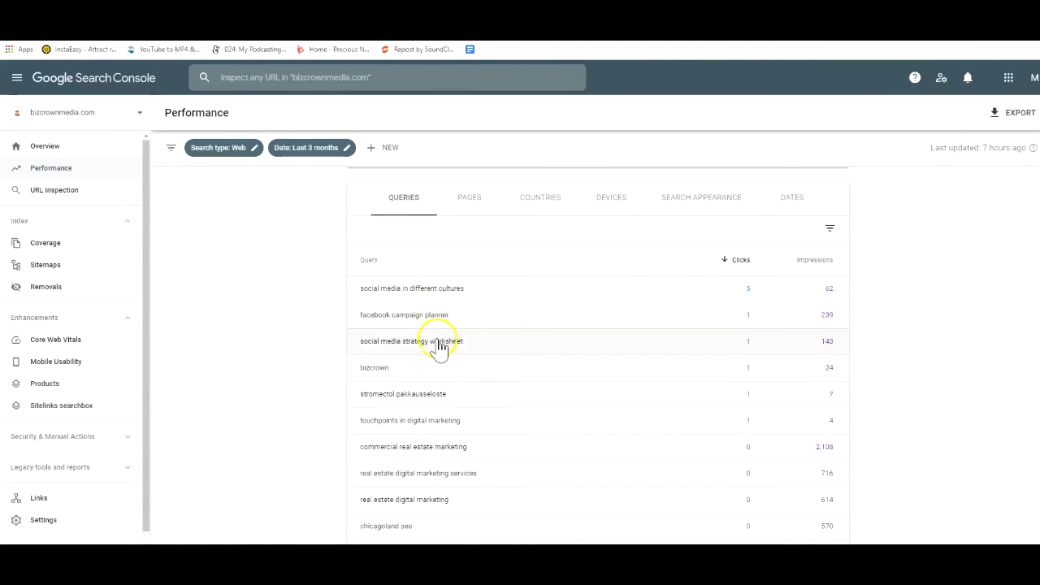
scroll(435, 343, down, 2)
click(813, 231)
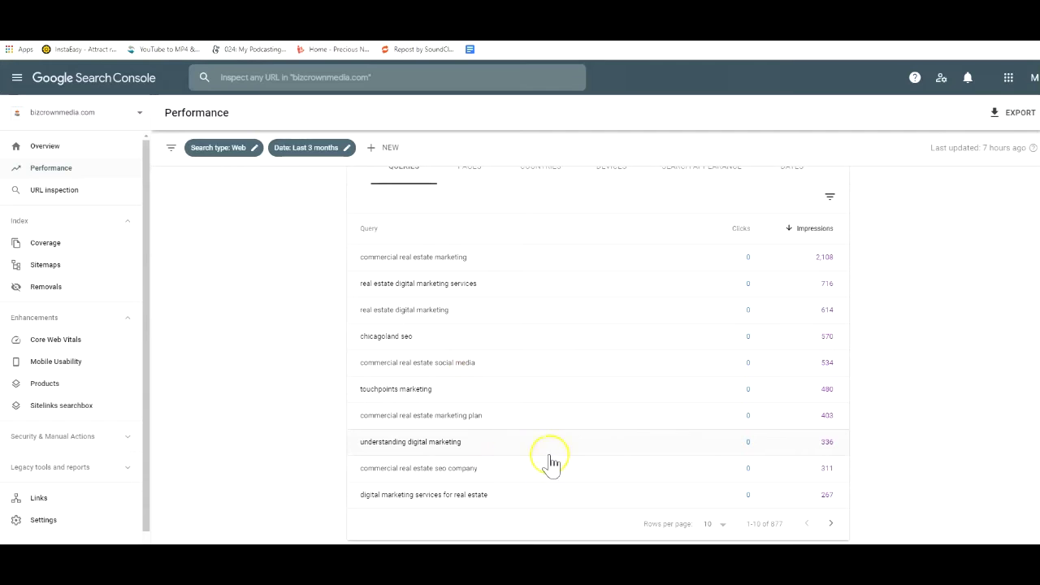
scroll(521, 378, up, 2)
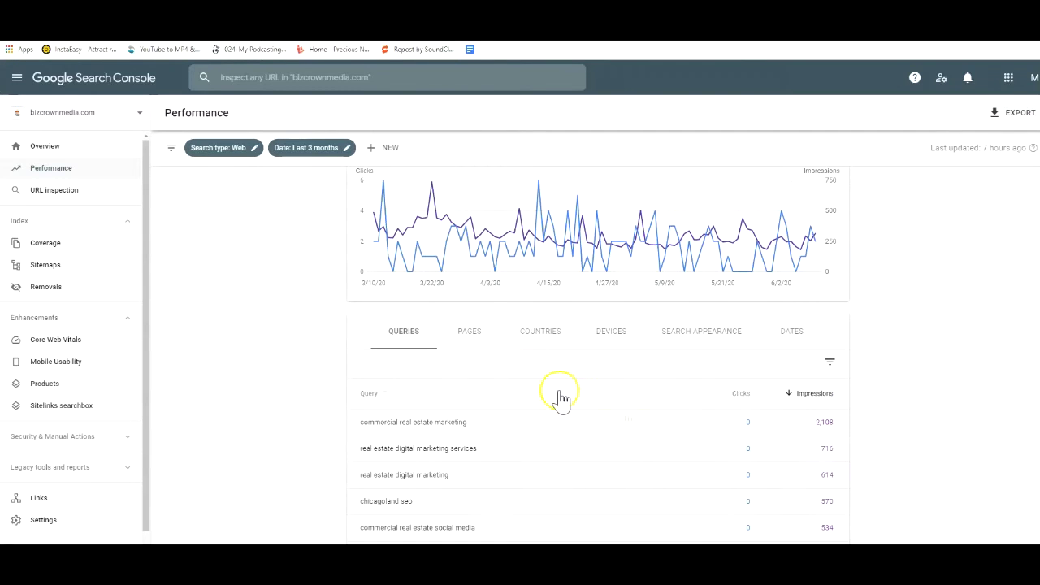
scroll(569, 402, down, 2)
scroll(659, 413, up, 3)
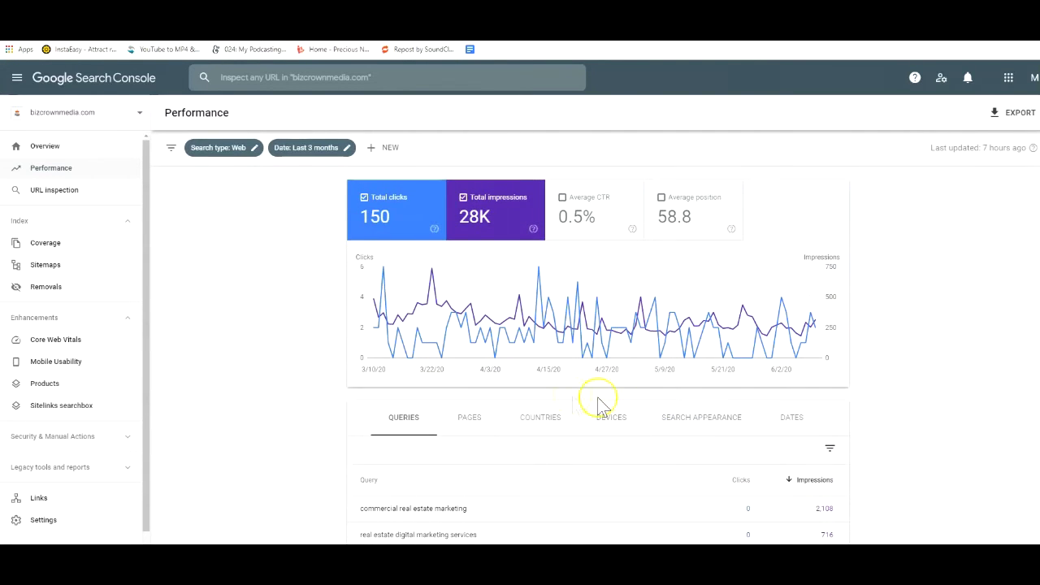
Break the Performance report down by page and review the clicks and impressions of the listed URLs.
click(469, 419)
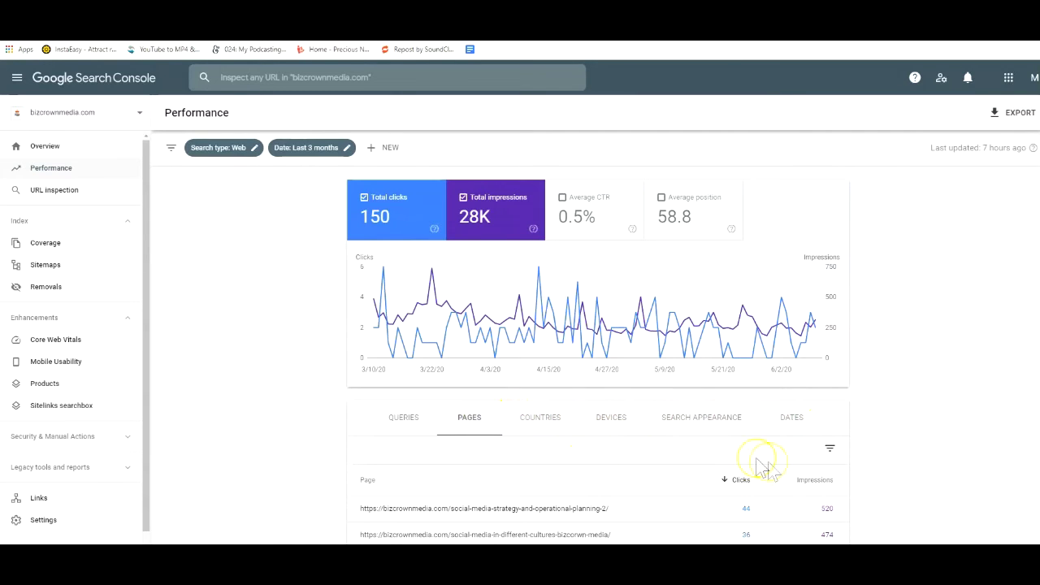
scroll(755, 470, down, 2)
scroll(757, 469, down, 2)
scroll(756, 469, up, 3)
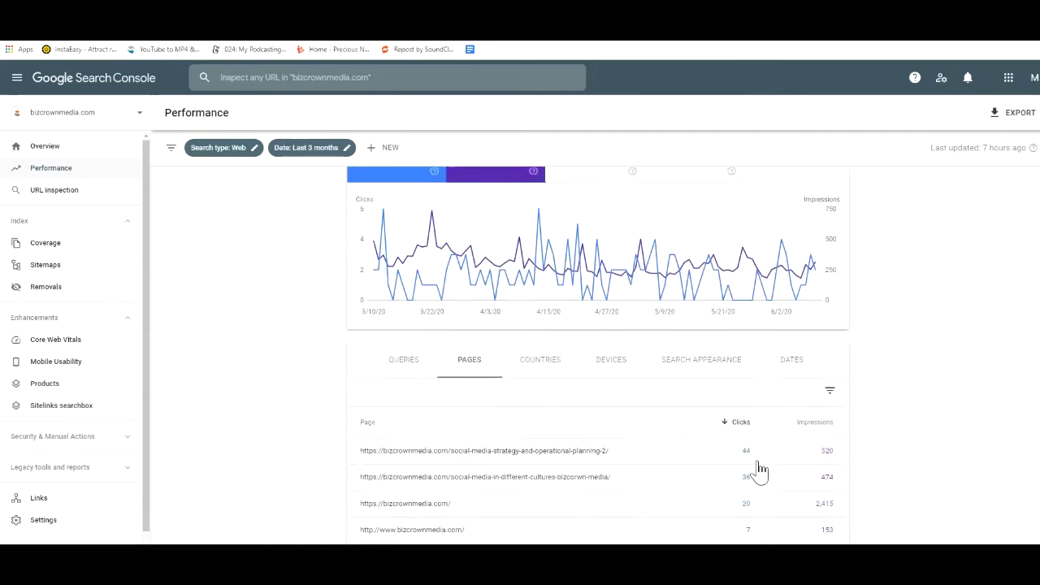
Review the Performance report's clicks and impressions by country and by device.
click(539, 375)
scroll(538, 371, up, 1)
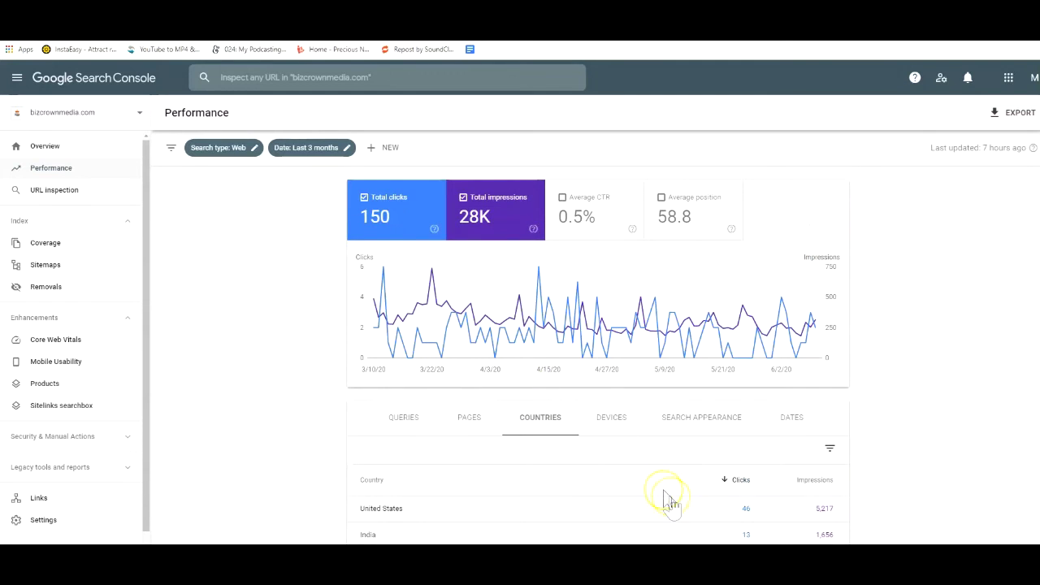
scroll(608, 432, down, 2)
click(607, 430)
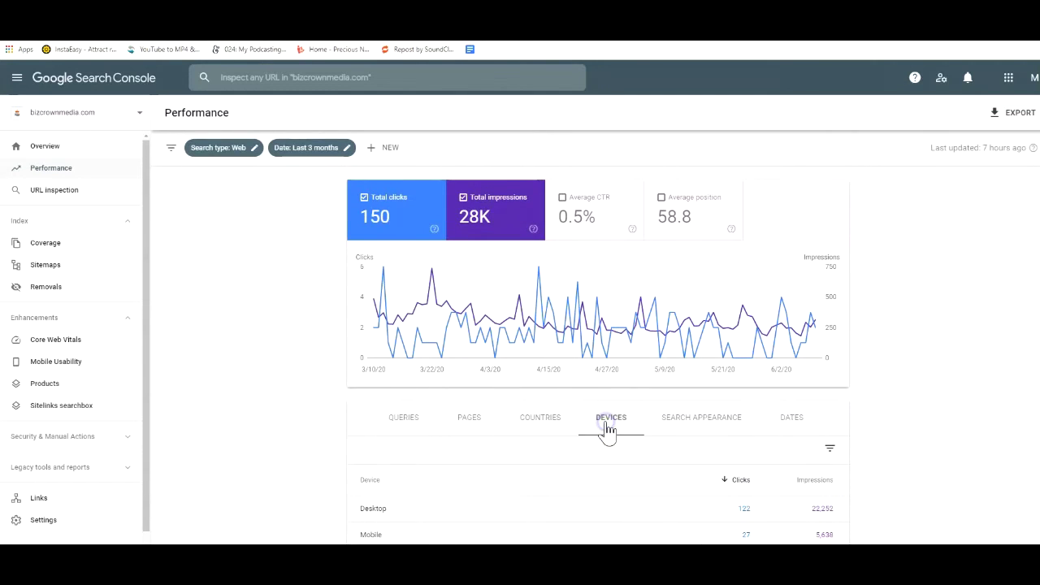
scroll(603, 430, down, 1)
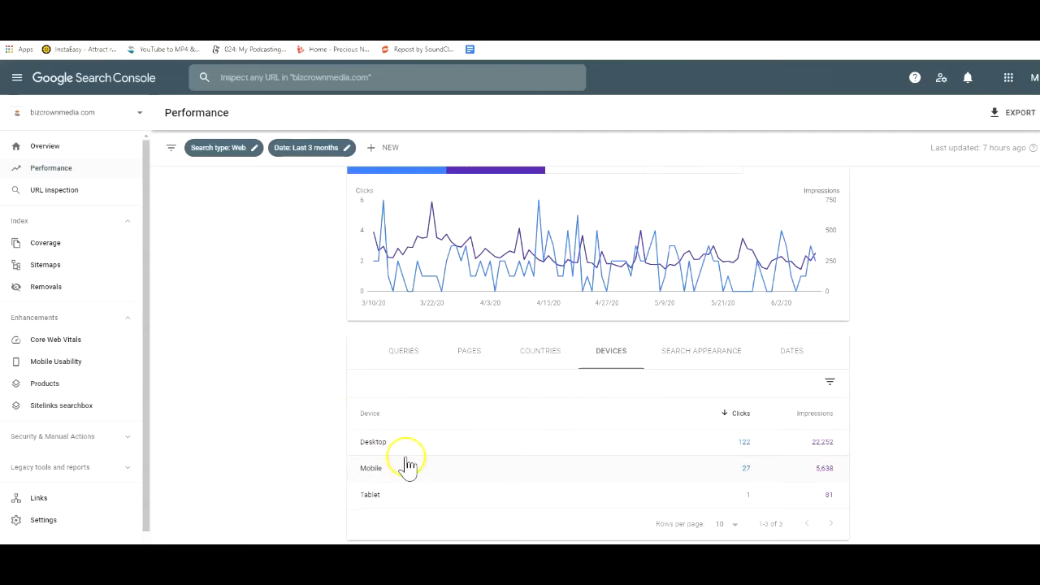
Review the Performance report's search appearance types and display its breakdown by date.
click(701, 347)
scroll(618, 342, down, 1)
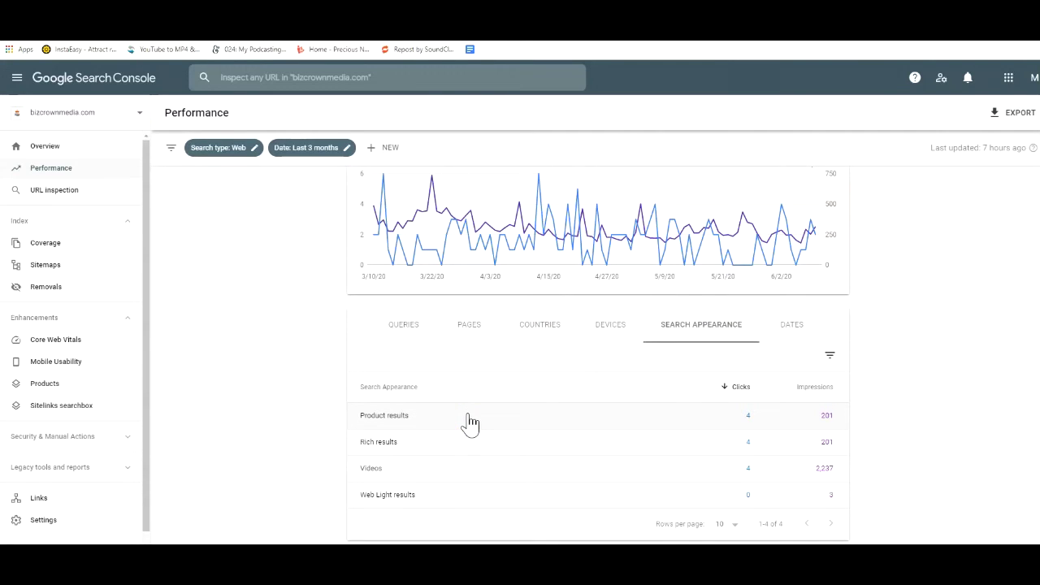
click(456, 437)
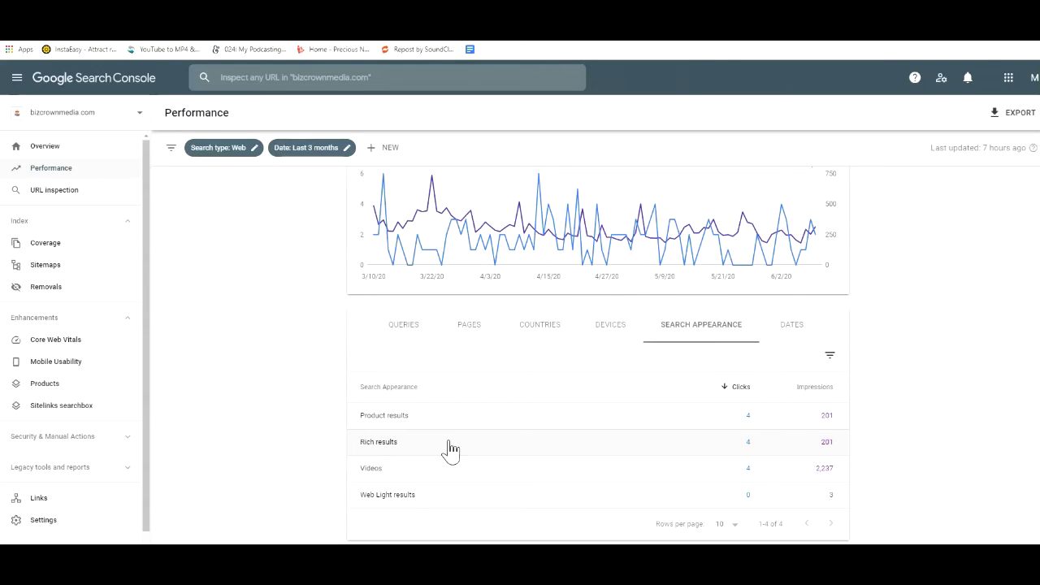
click(452, 478)
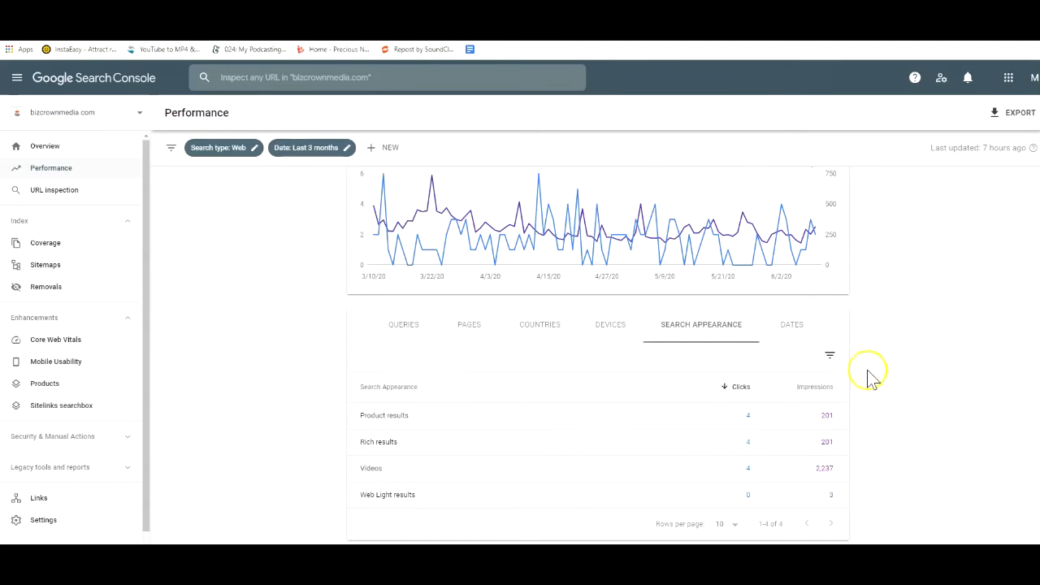
click(793, 326)
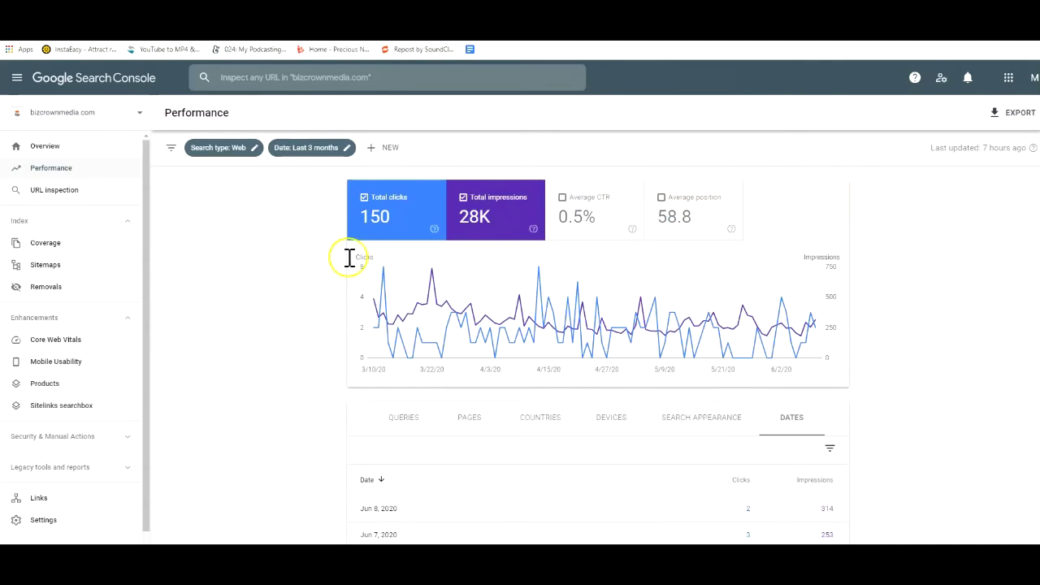
Open the Coverage report from the property overview and display the valid and excluded pages alongside the errors.
click(46, 148)
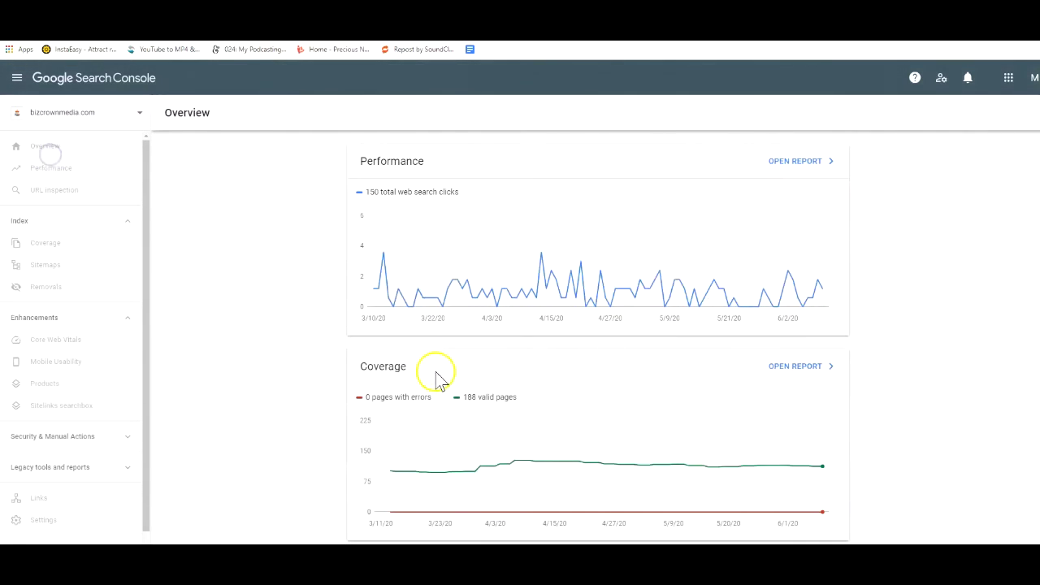
click(784, 366)
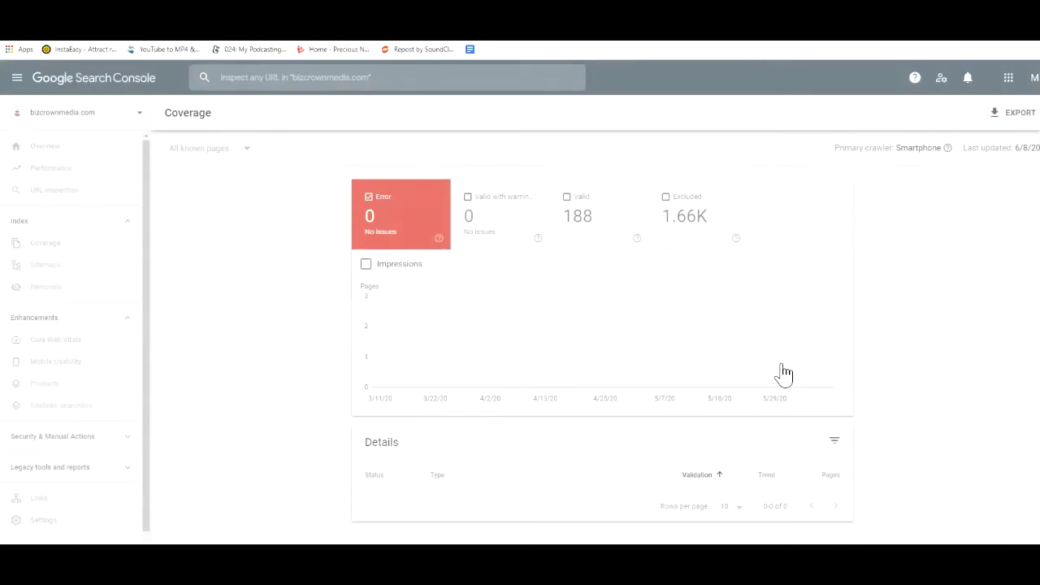
click(578, 213)
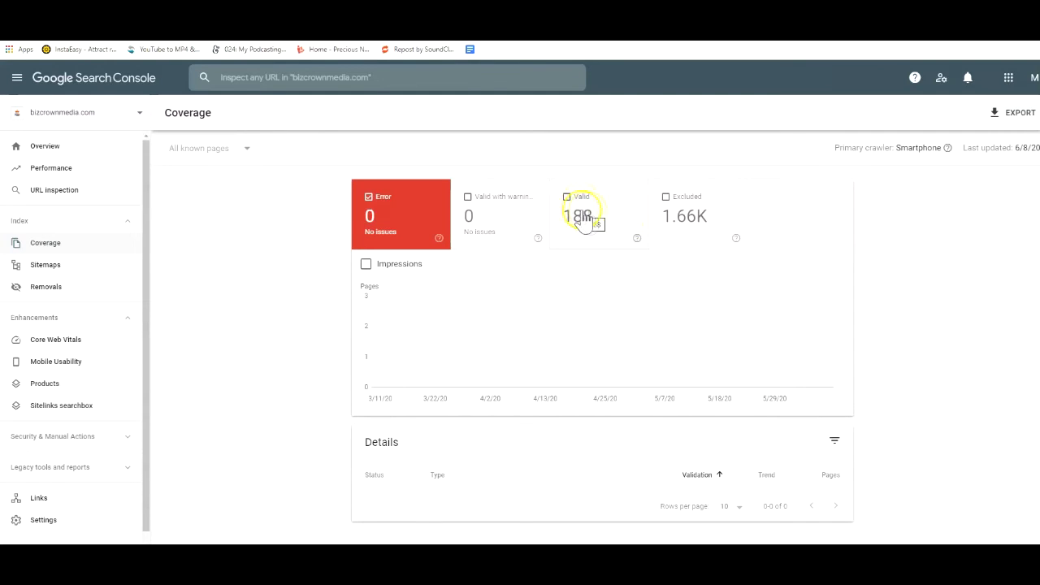
click(676, 221)
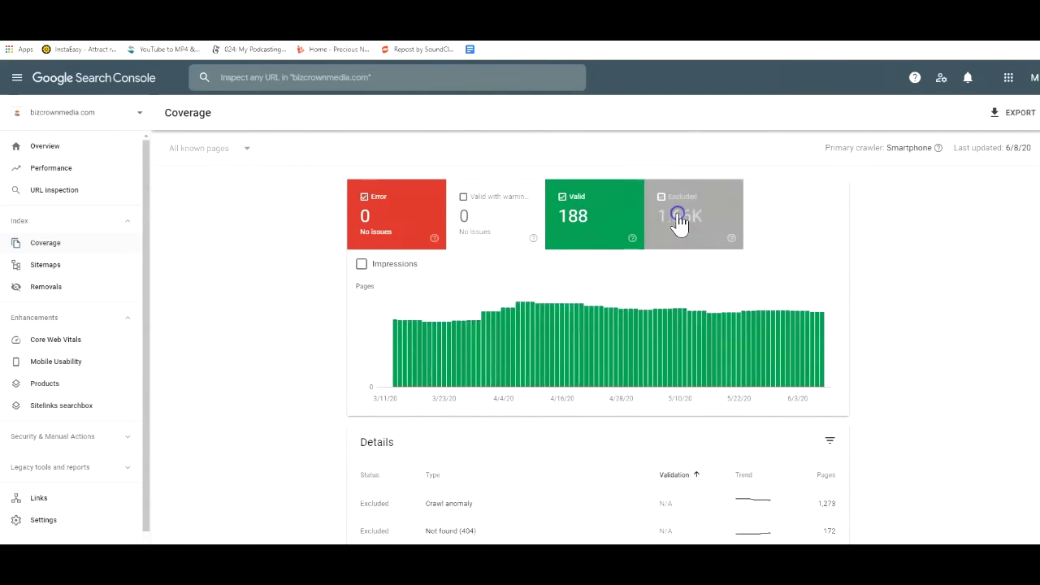
click(606, 219)
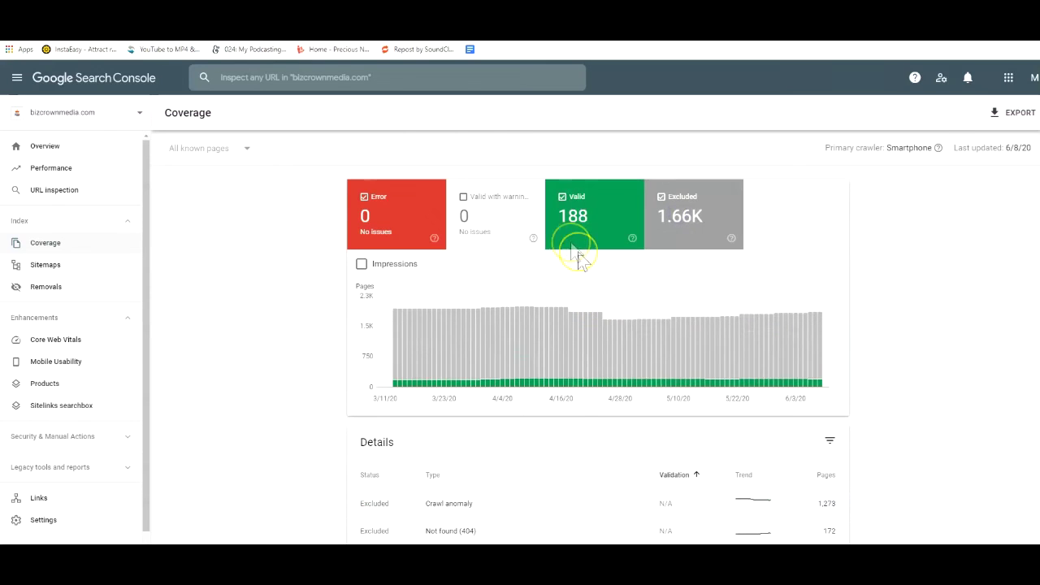
click(681, 220)
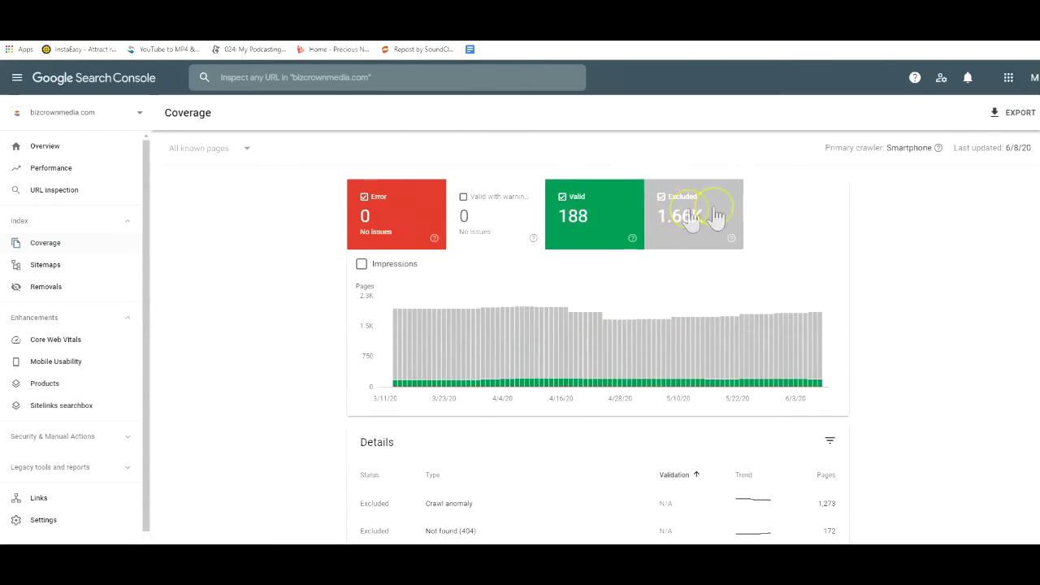
mouse_move(632, 240)
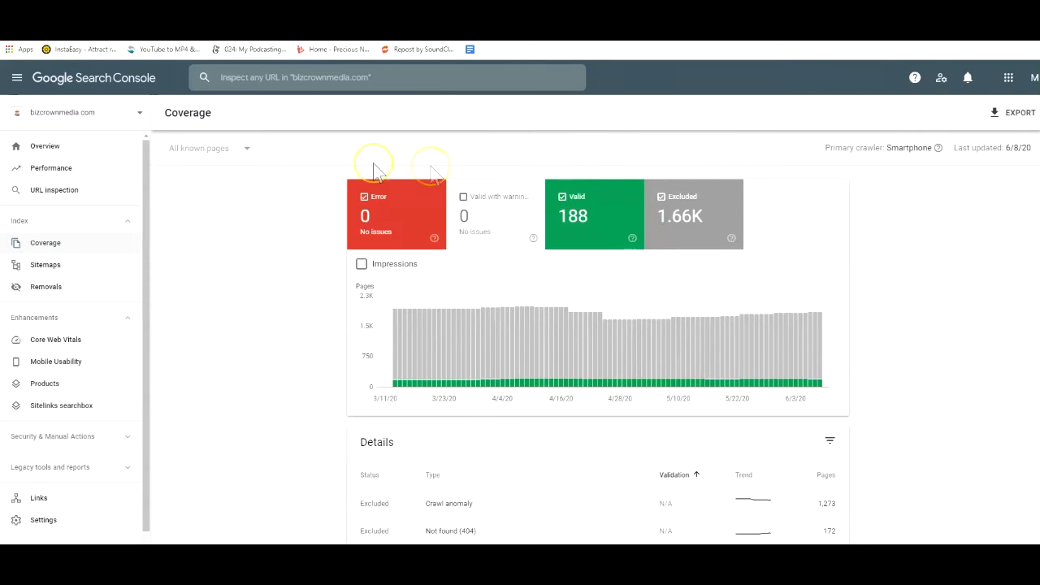
Return to the Performance report and glance over its chart and top search queries.
click(68, 168)
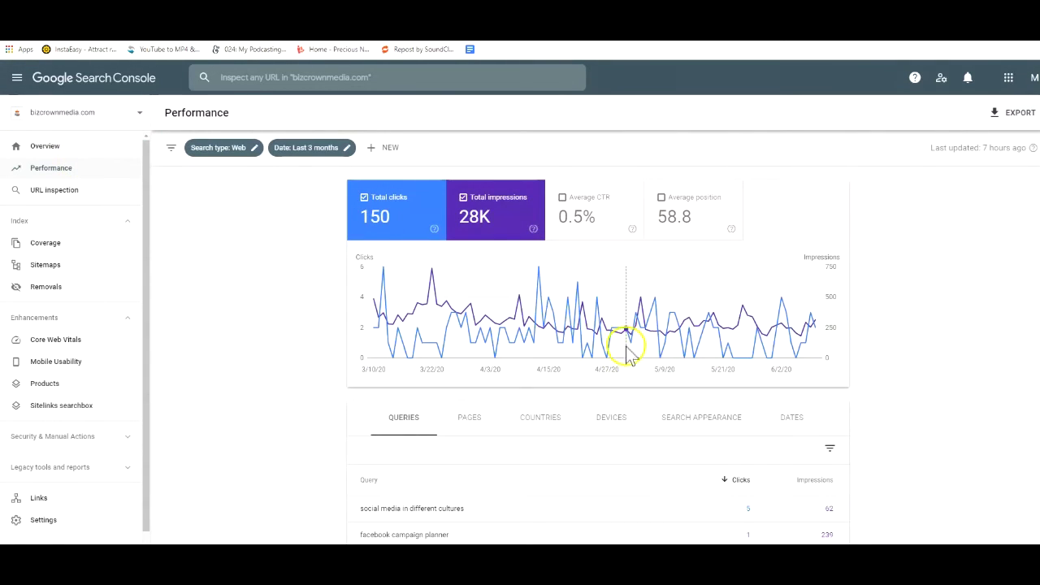
scroll(593, 499, down, 3)
scroll(591, 500, up, 3)
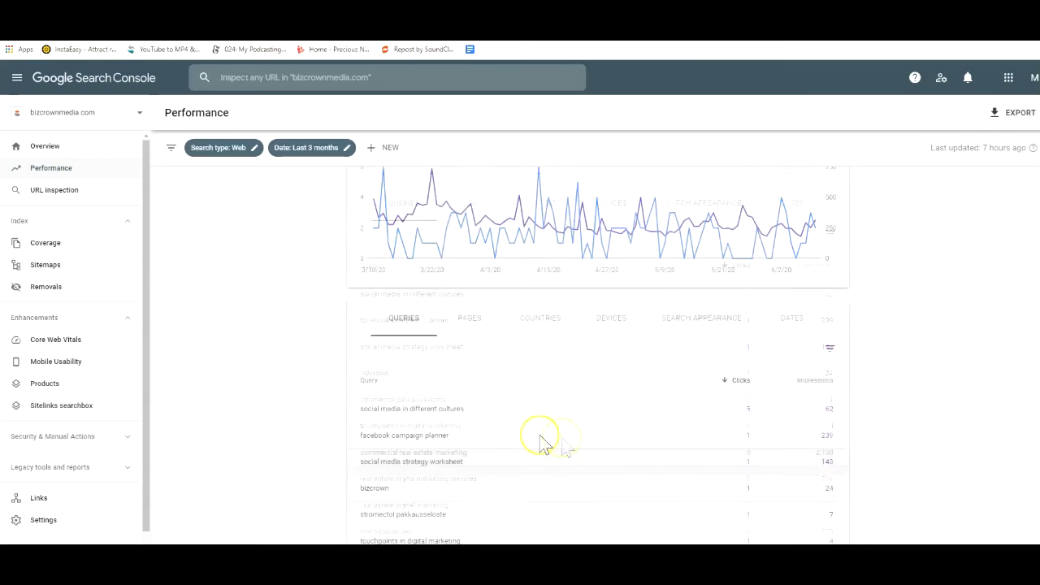
Inspect the recently inspected bizcrownmedia.com URL and open its Sitelinks searchbox enhancement details.
click(90, 197)
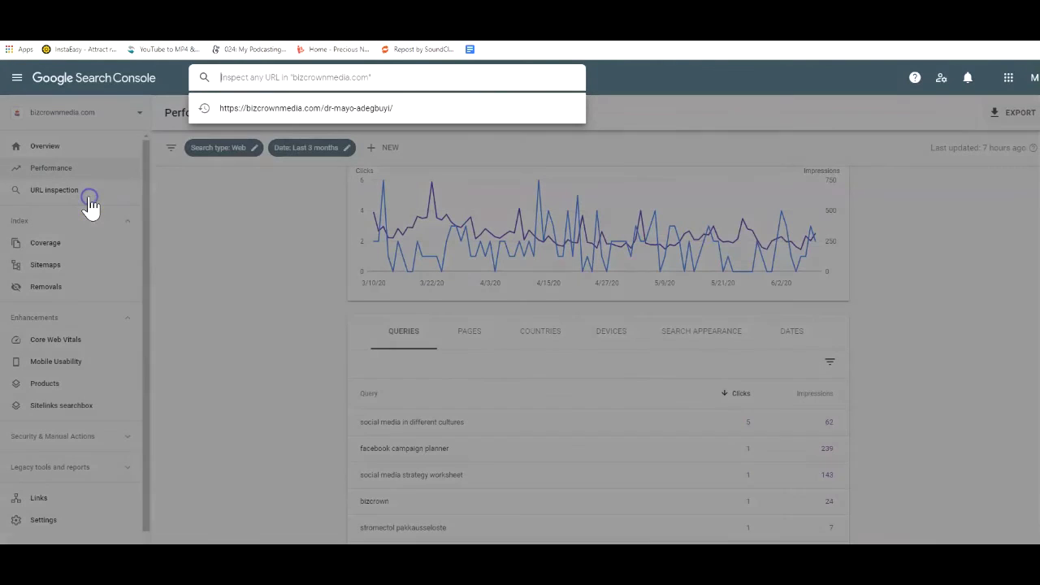
click(307, 111)
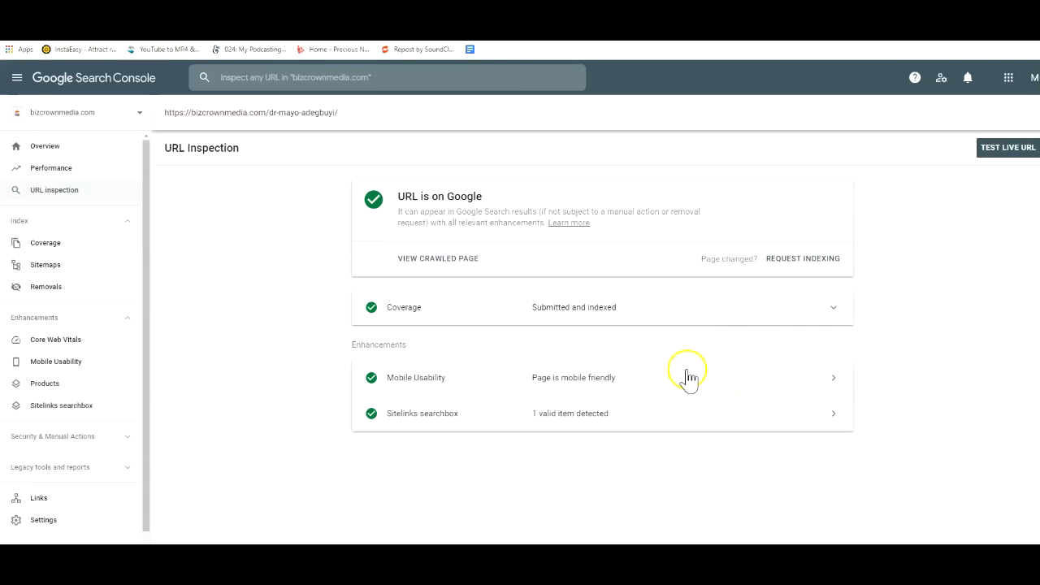
click(739, 430)
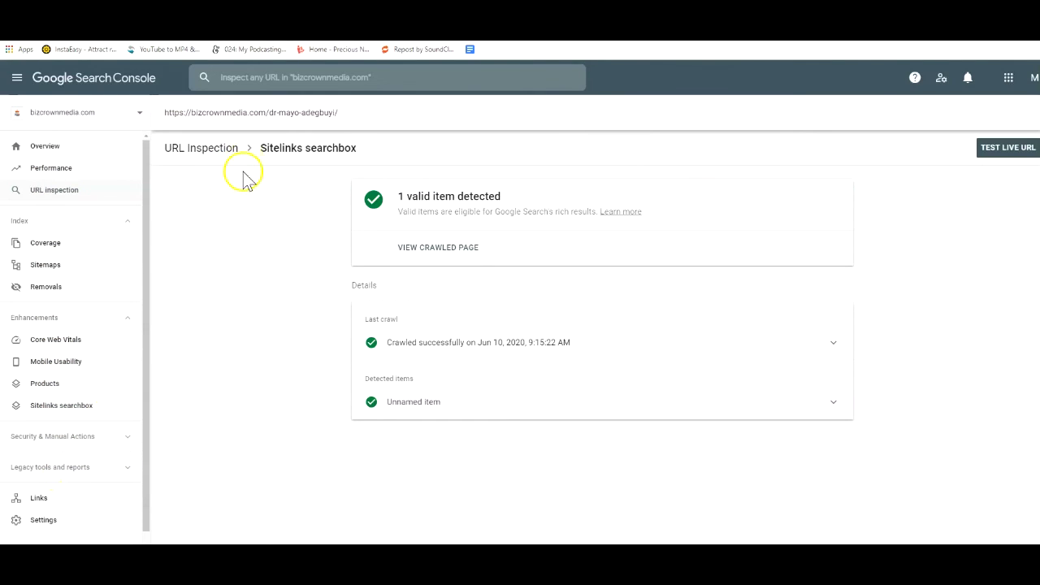
Go back to the property overview and review its Performance and Coverage summaries.
click(59, 147)
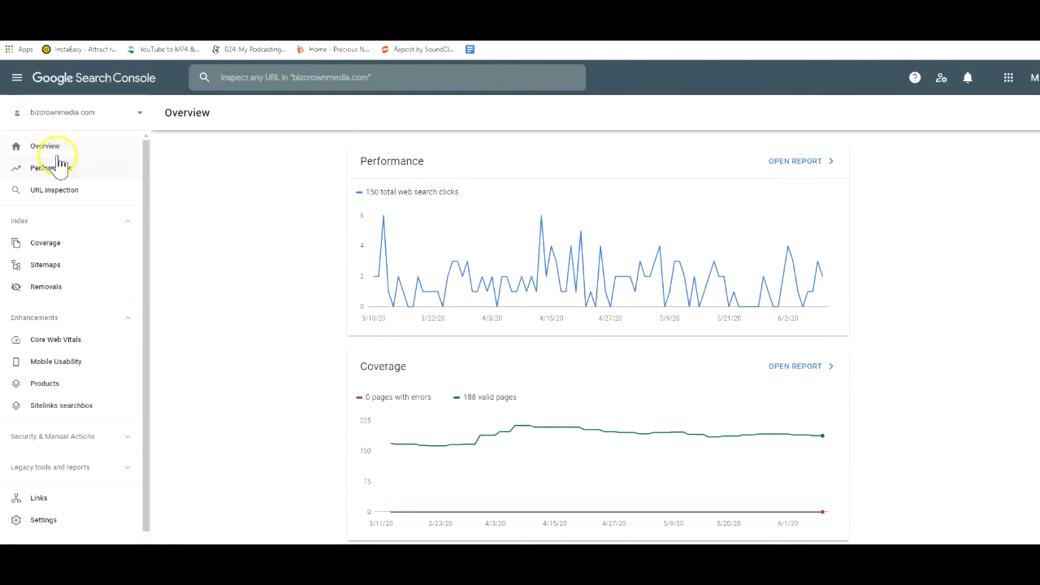
scroll(669, 459, down, 2)
scroll(665, 460, up, 2)
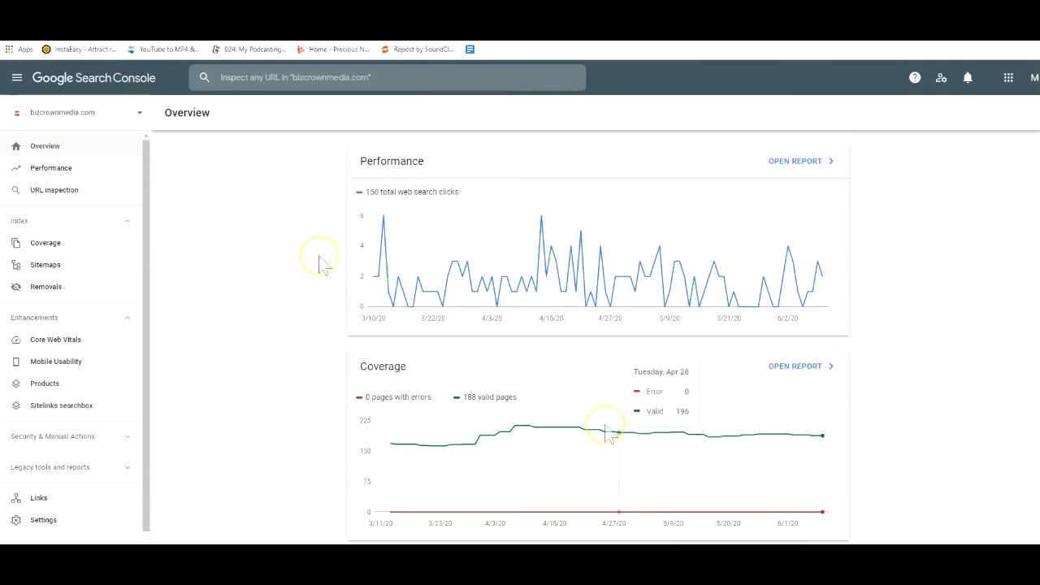
Reopen the Performance report and examine the clicks and impressions of each listed search query.
click(65, 169)
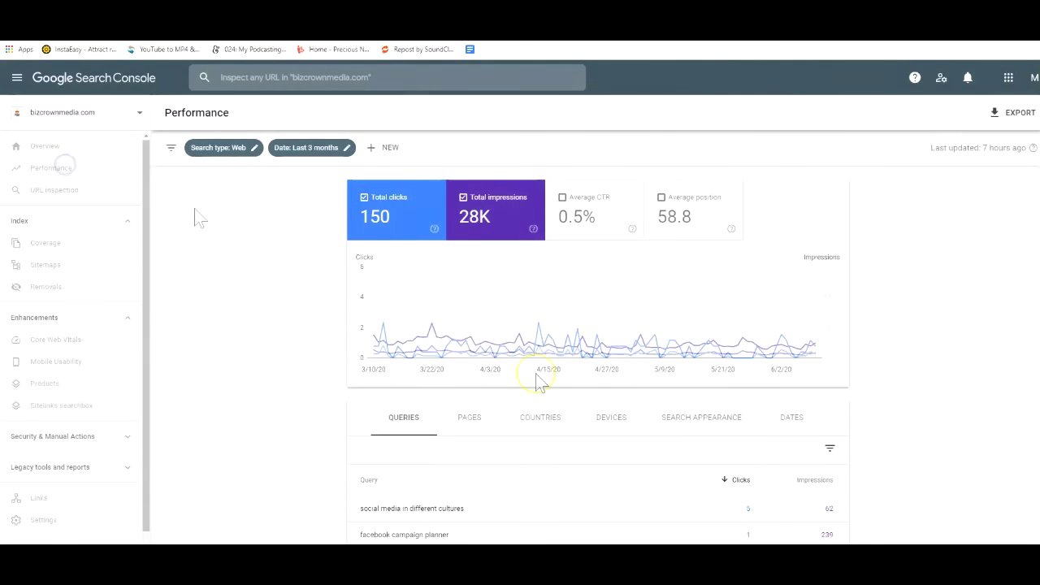
scroll(650, 464, down, 3)
scroll(555, 439, down, 2)
scroll(555, 440, down, 1)
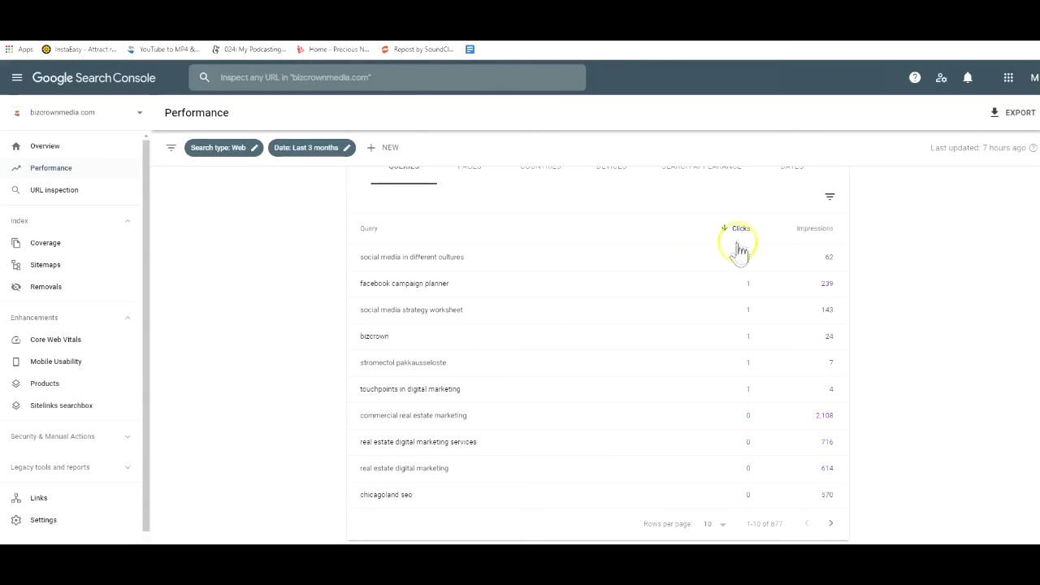
scroll(643, 411, up, 2)
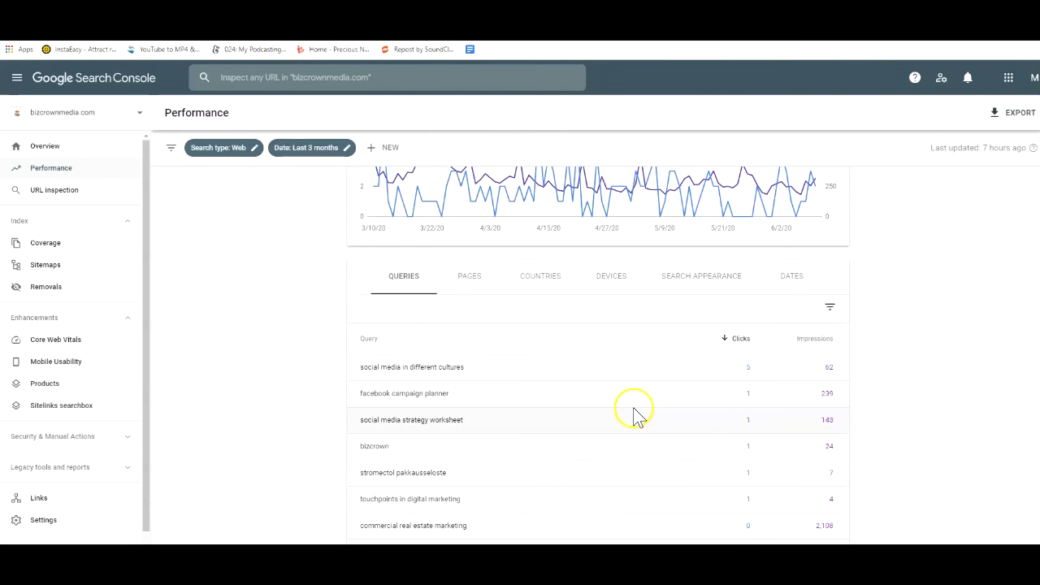
Break the Performance report down by device and by country to compare clicks and impressions.
click(619, 277)
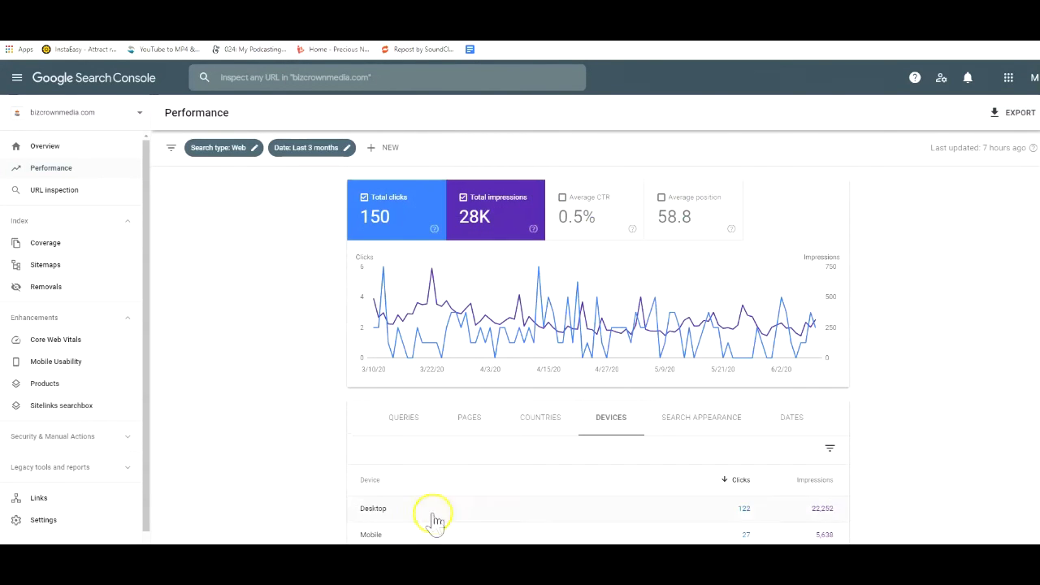
scroll(455, 516, down, 1)
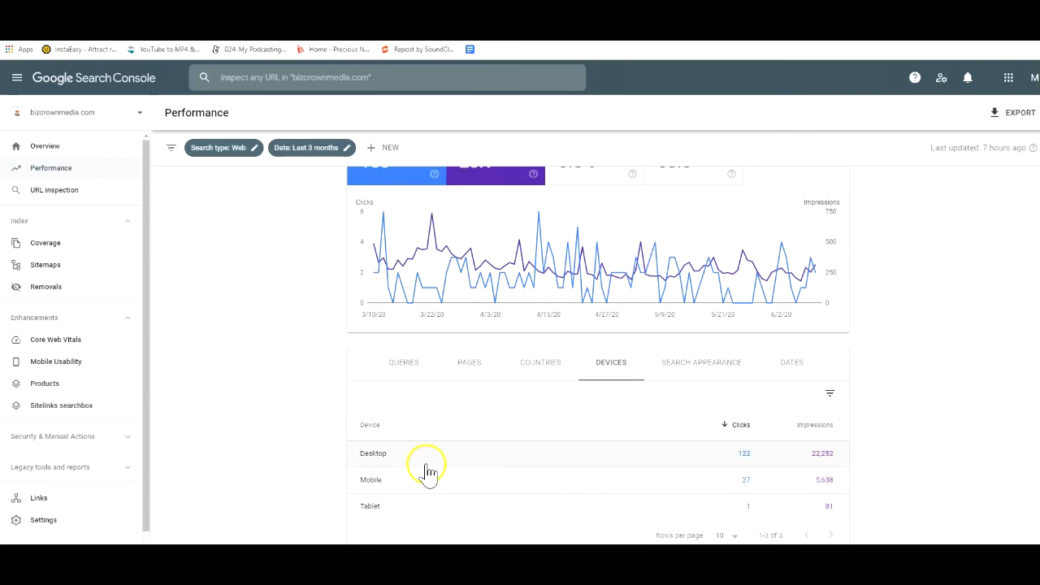
click(542, 363)
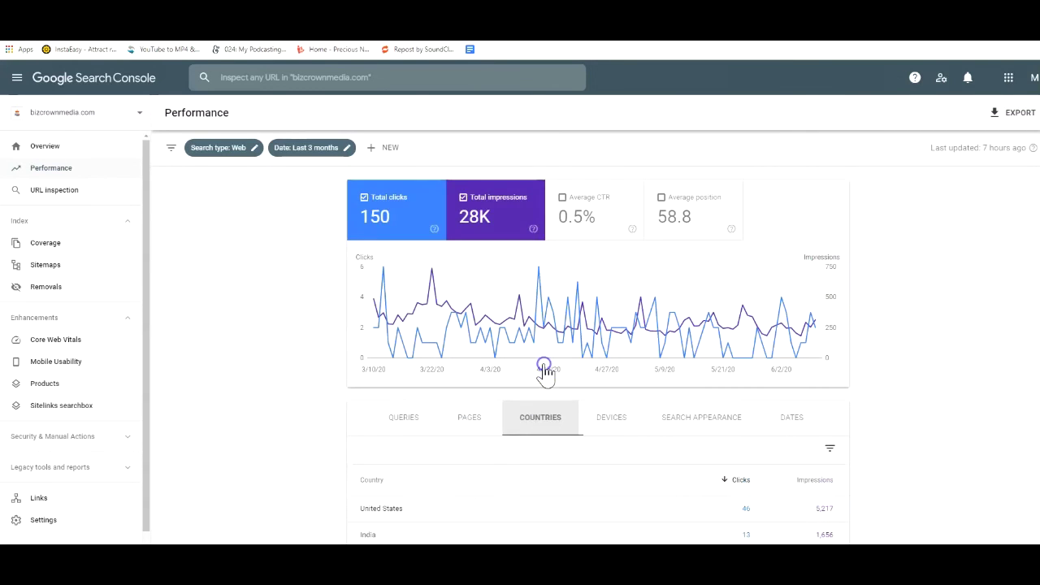
scroll(587, 480, down, 2)
Review the Performance report's search appearance types and the clicks and impressions of its individual pages.
click(702, 307)
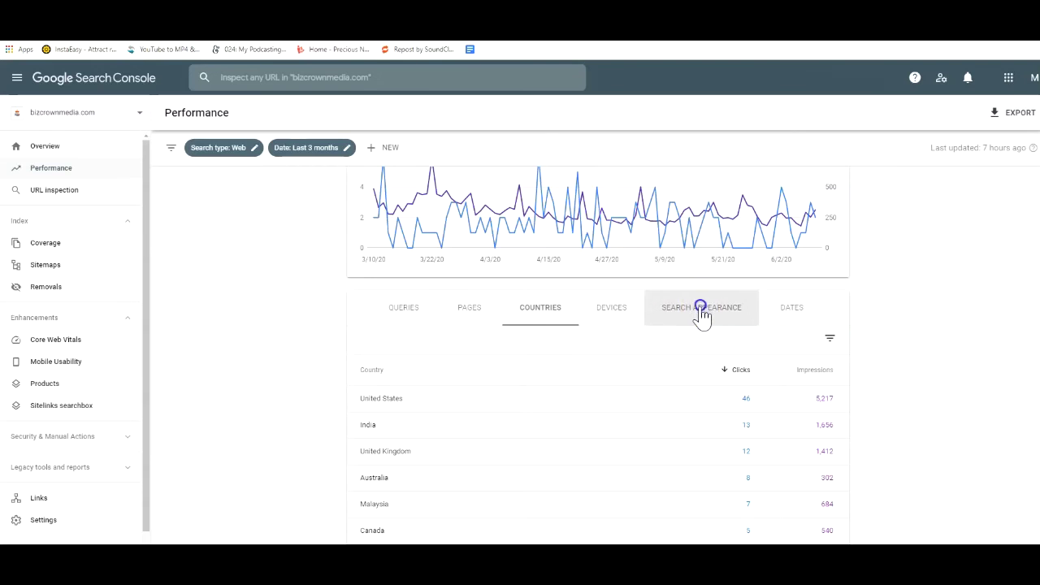
scroll(499, 455, down, 2)
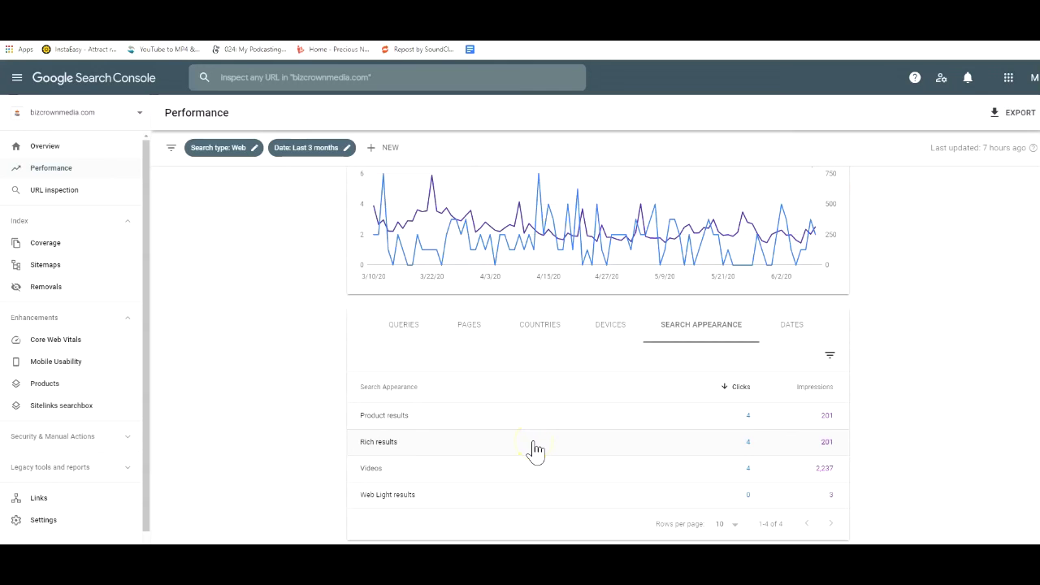
click(471, 325)
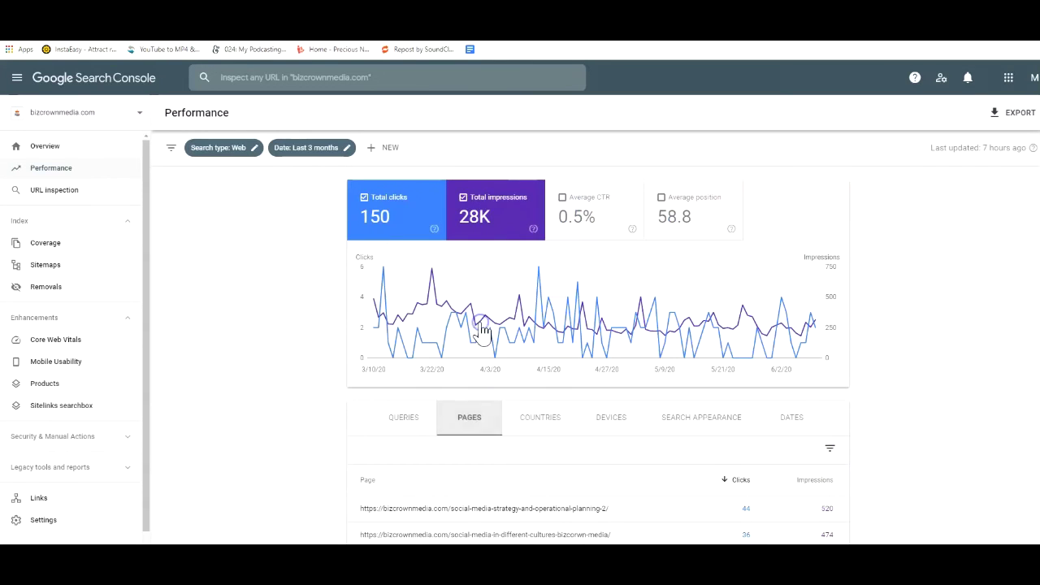
scroll(579, 386, down, 2)
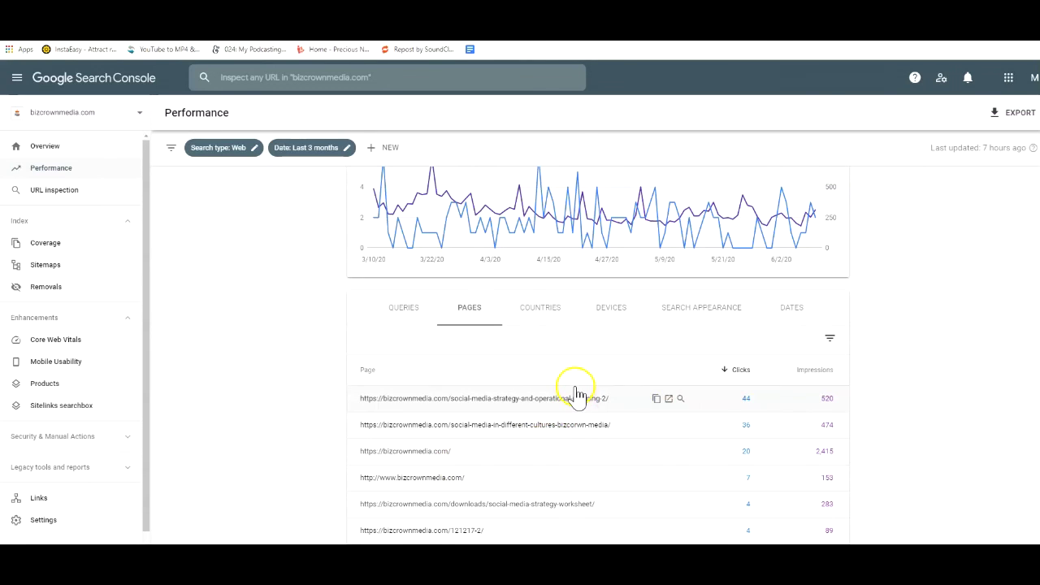
click(481, 325)
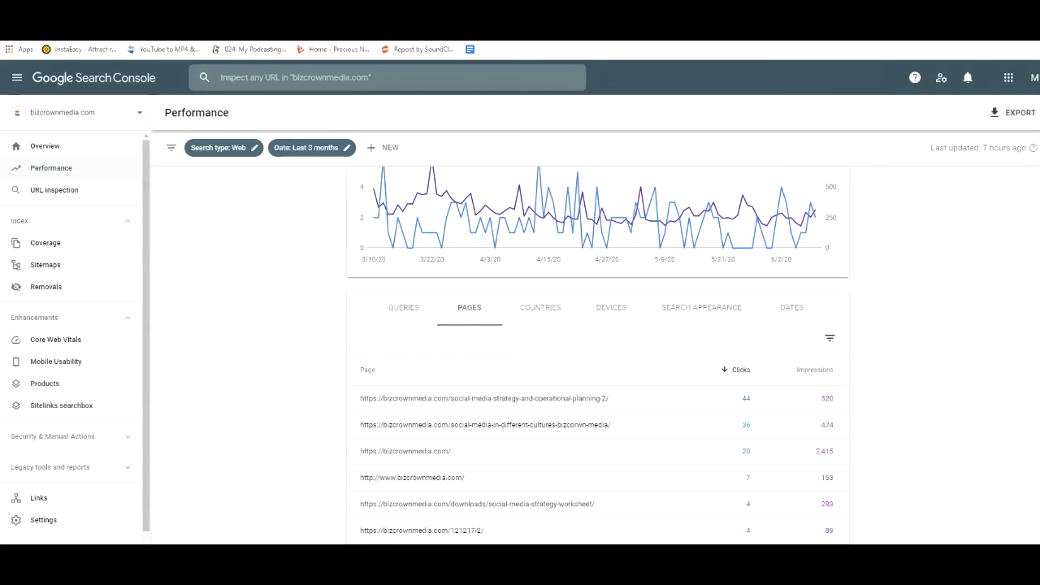